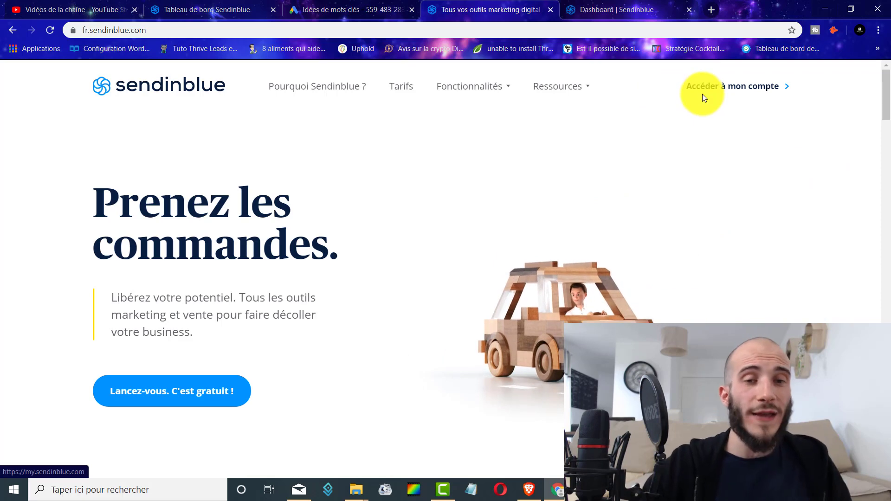
Check the Automation app among the applications available in the Sendinblue account, and return to the dashboard.
click(260, 5)
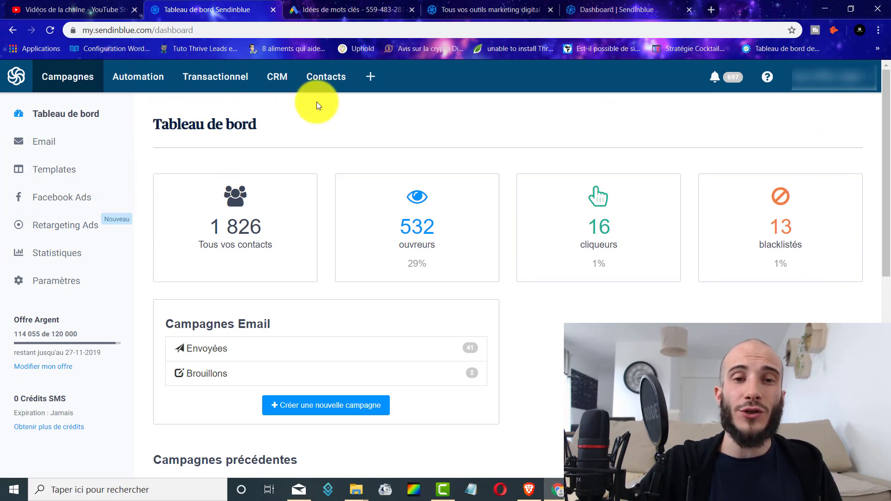
click(372, 82)
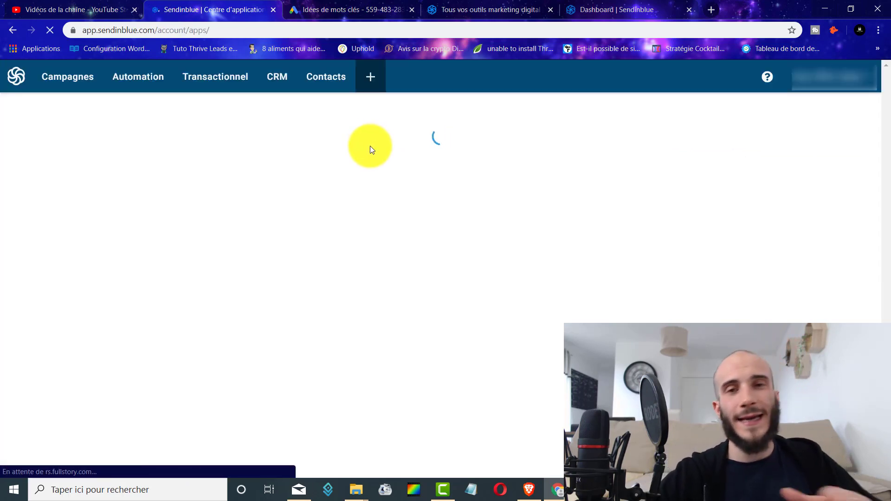
scroll(338, 188, down, 6)
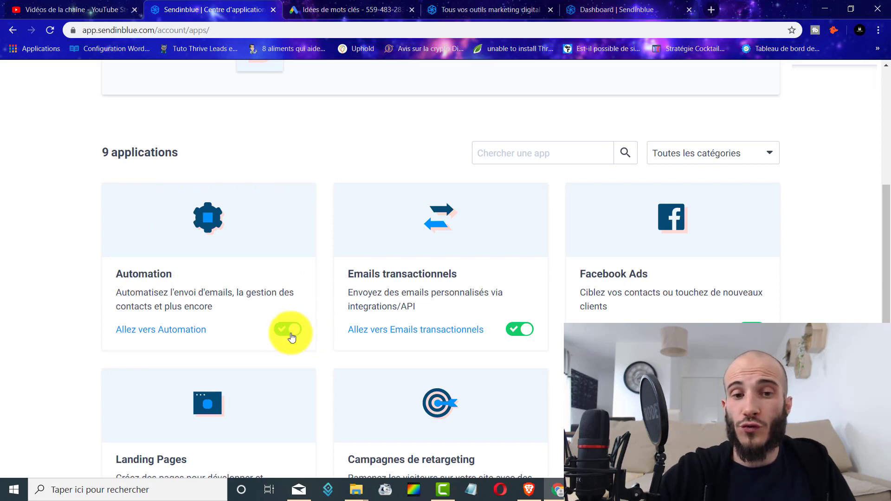
scroll(286, 339, up, 6)
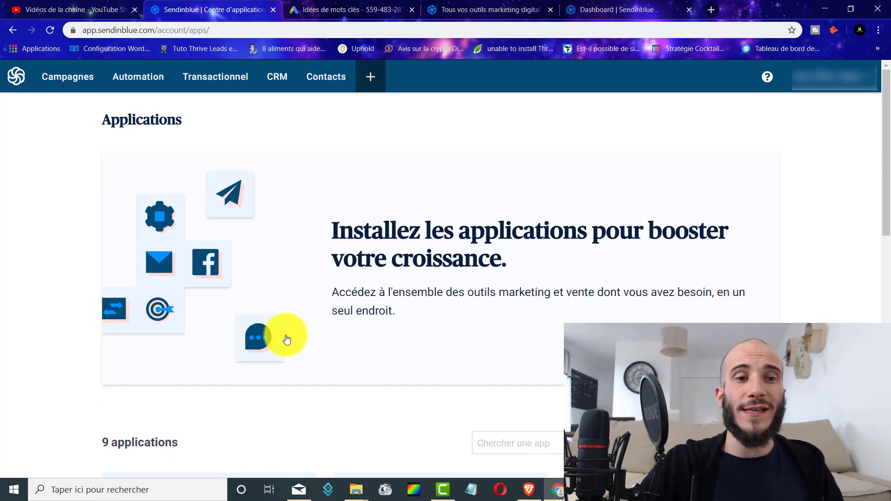
click(16, 81)
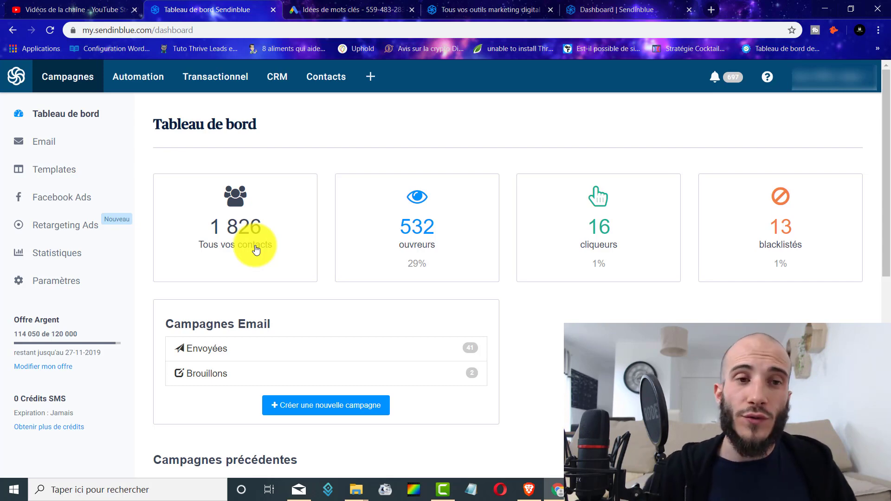
Create a custom automation scenario (Scénario personnalisé) named test1 and save its configuration.
click(156, 78)
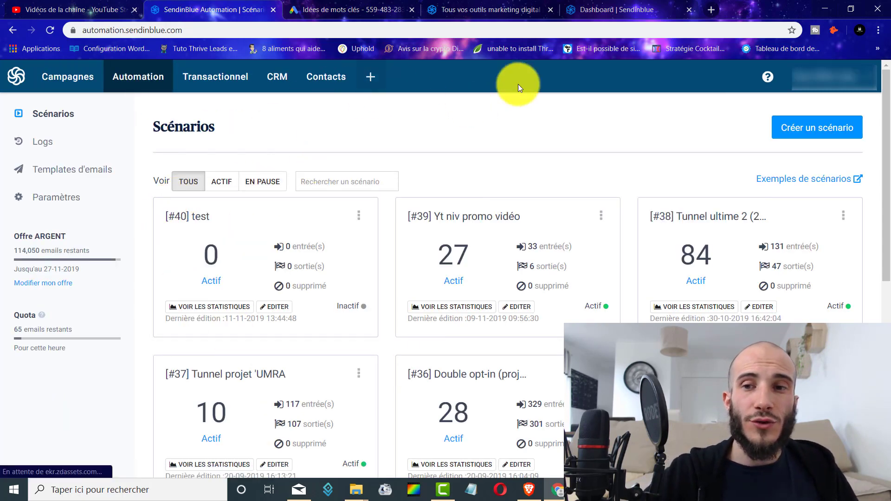
click(827, 127)
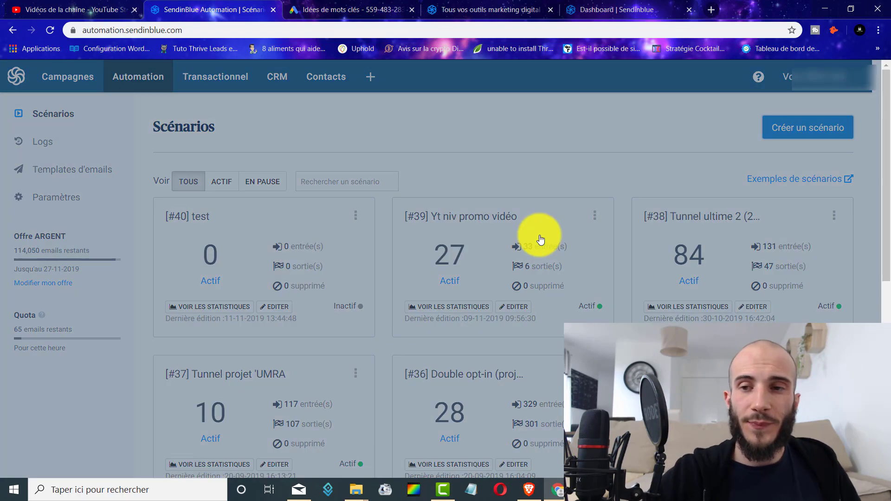
click(251, 223)
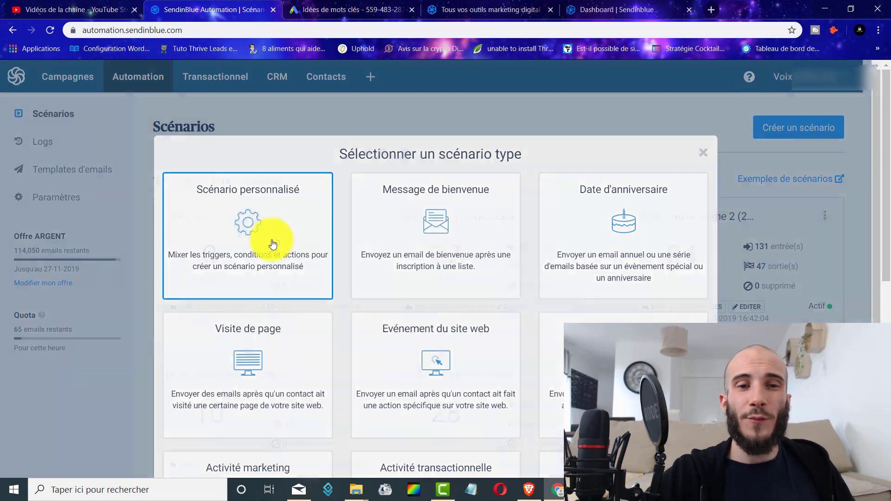
click(325, 164)
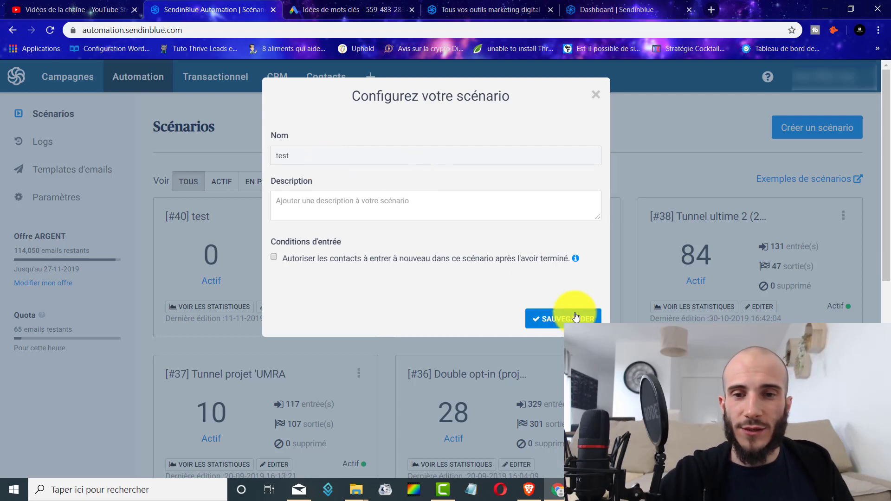
click(558, 320)
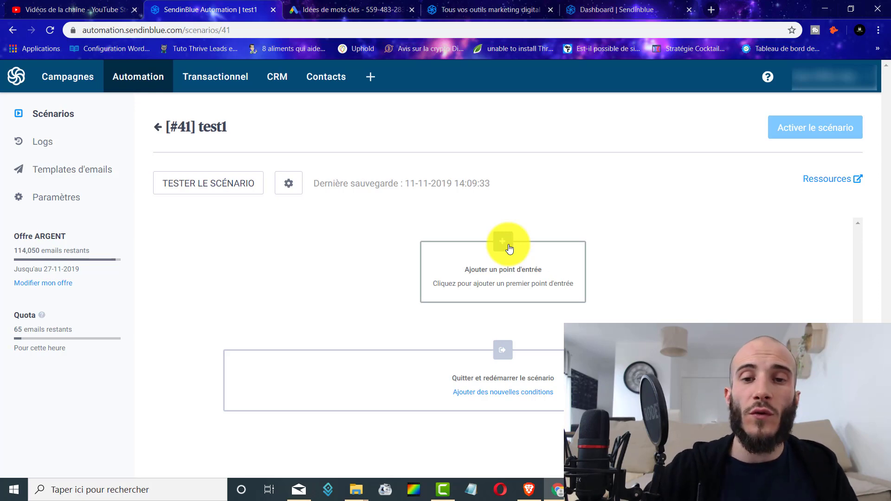
Add the entry point "Un contact soumet un formulaire" to the scenario, using the TEST subscription form.
click(509, 249)
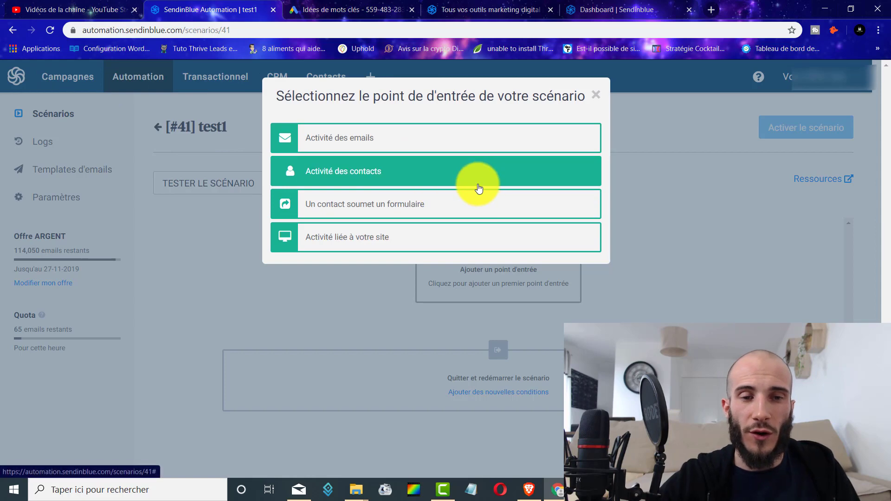
click(404, 208)
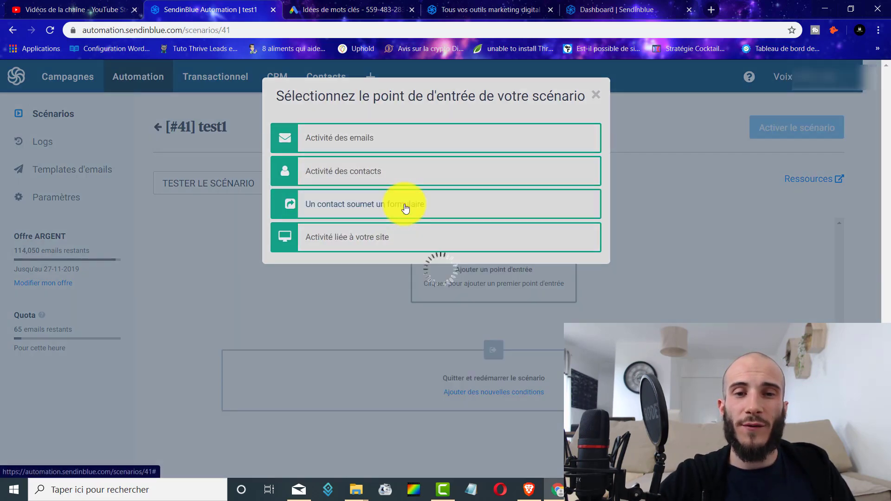
click(430, 184)
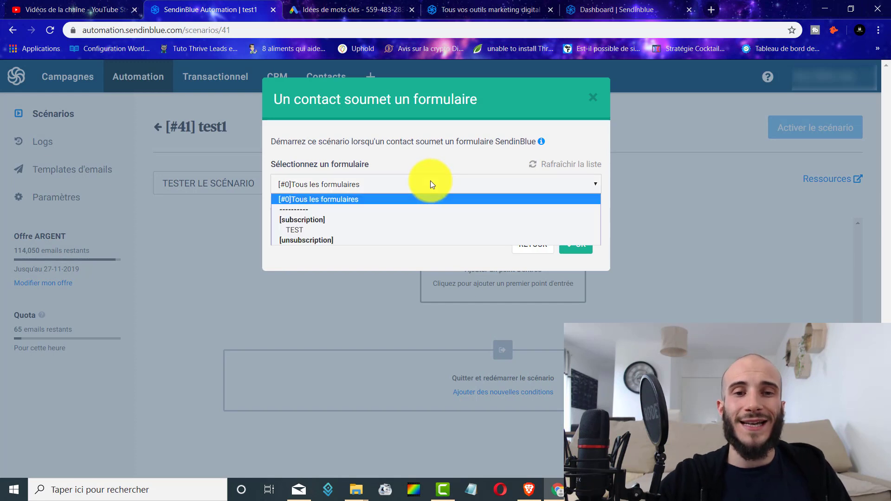
click(327, 232)
click(578, 245)
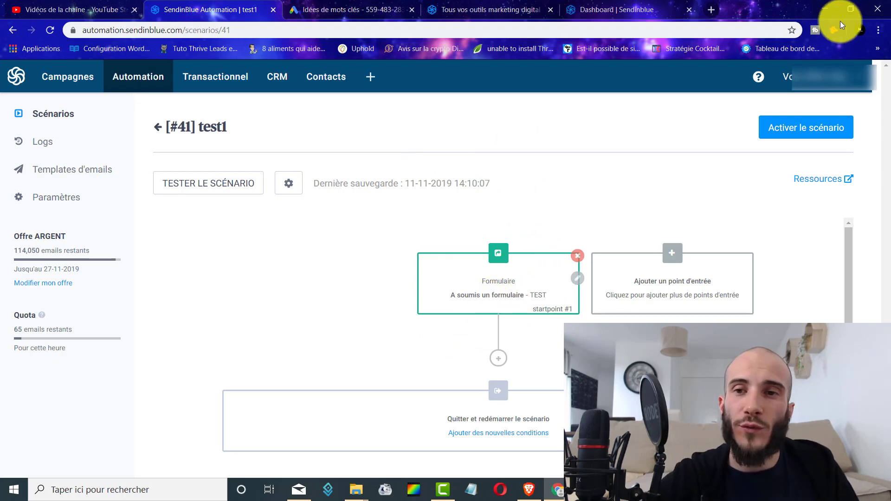
Visit prodirection.fr in a new browser tab and examine the email sign-up form on its free training page.
click(711, 10)
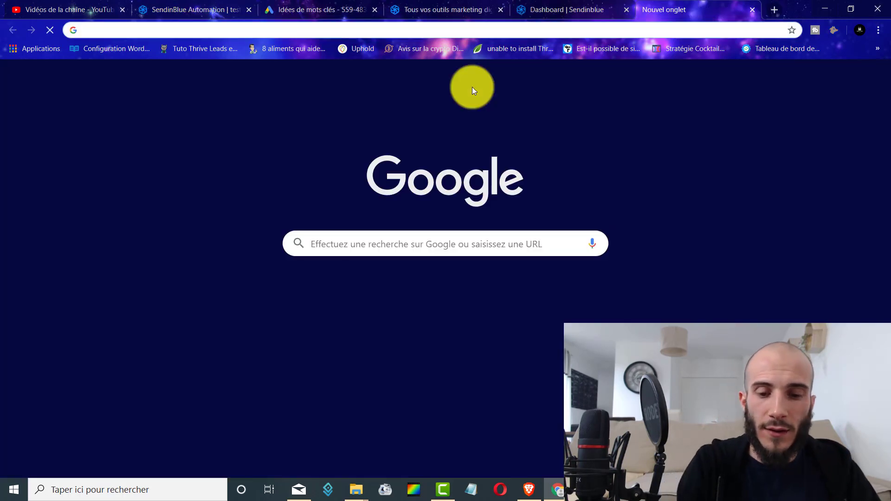
text(prodirection.fr)
key(Return)
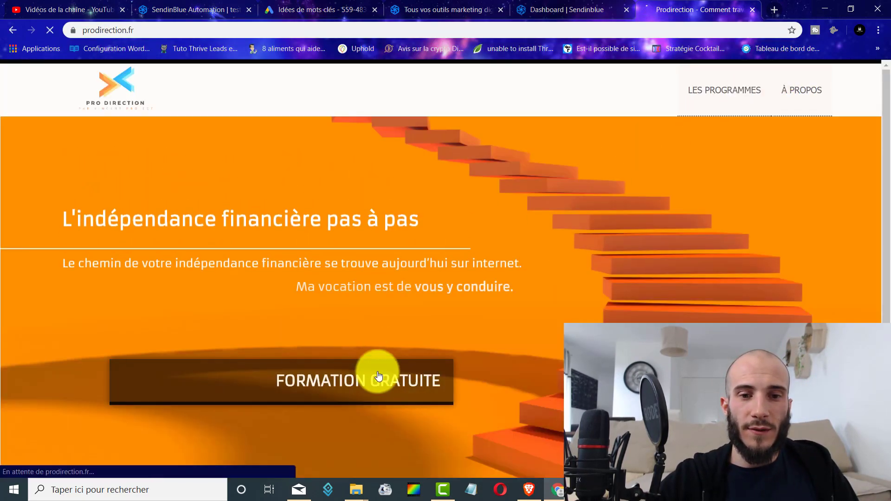
click(378, 376)
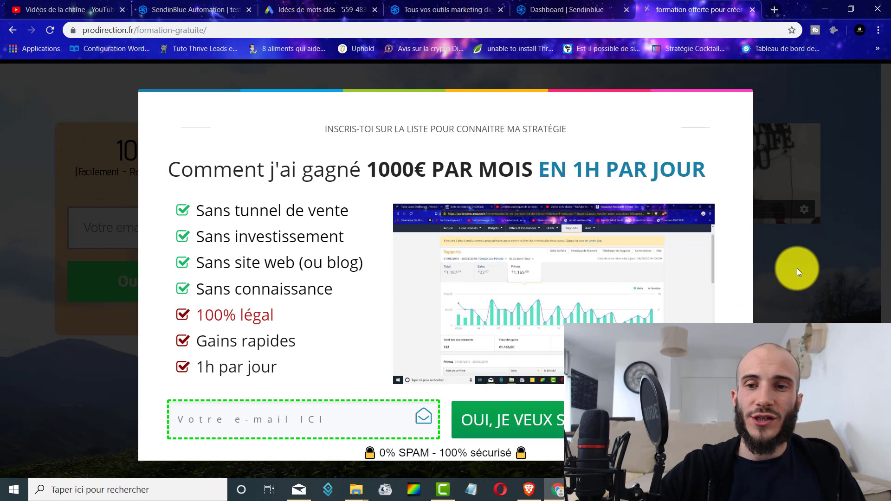
click(797, 269)
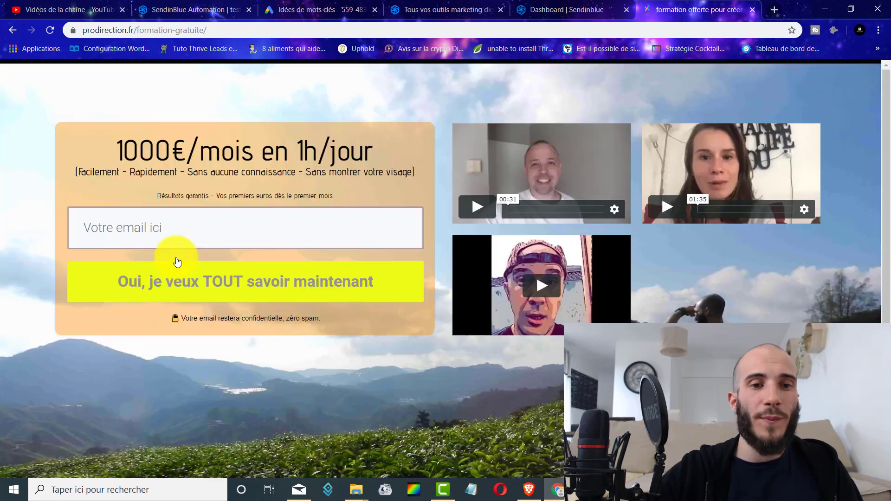
click(193, 224)
click(8, 265)
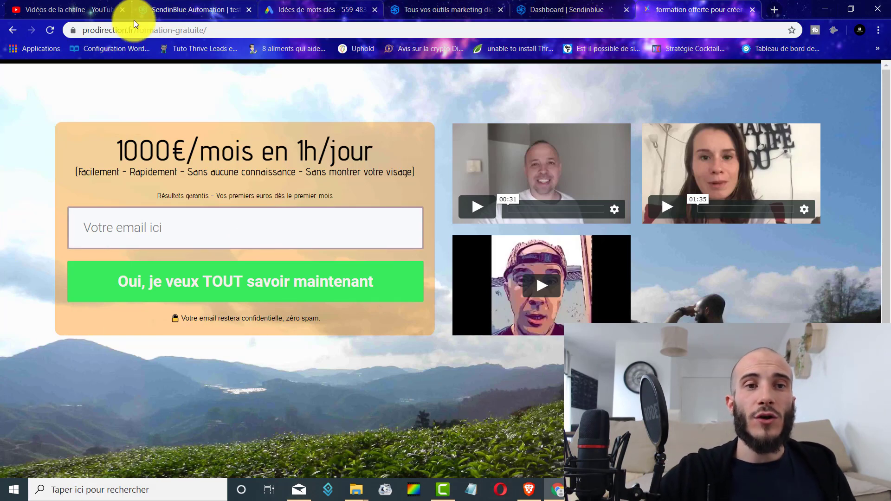
Return to the test1 scenario and open the settings for a send-email action beneath the form entry point.
click(185, 11)
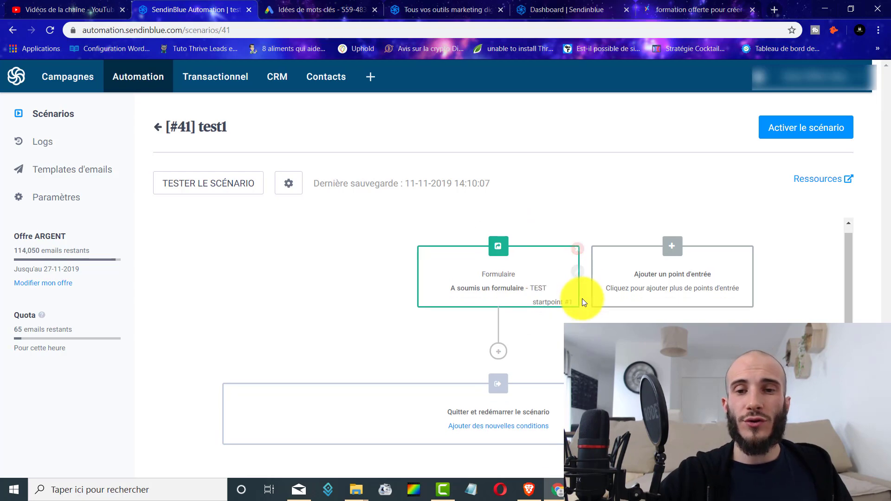
scroll(505, 326, down, 1)
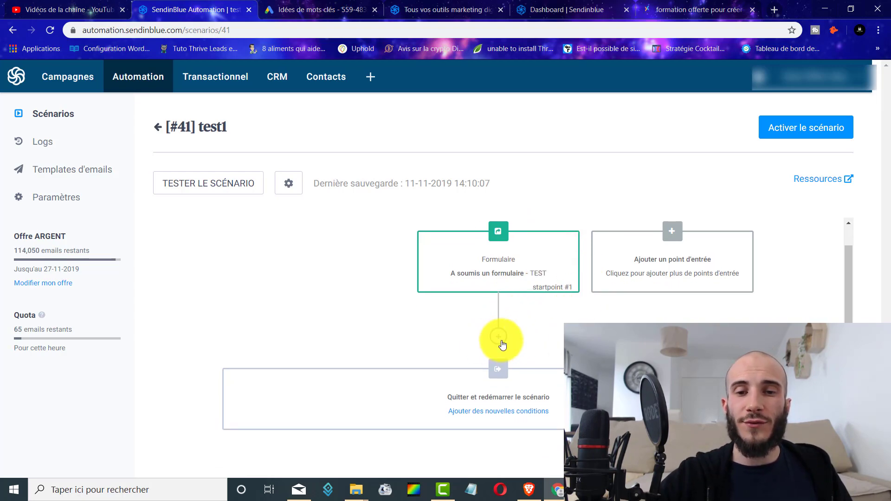
click(501, 343)
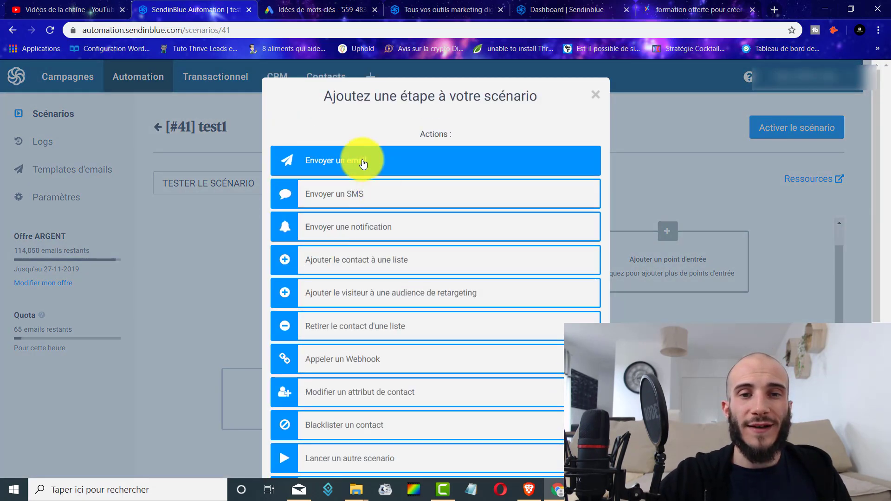
click(364, 163)
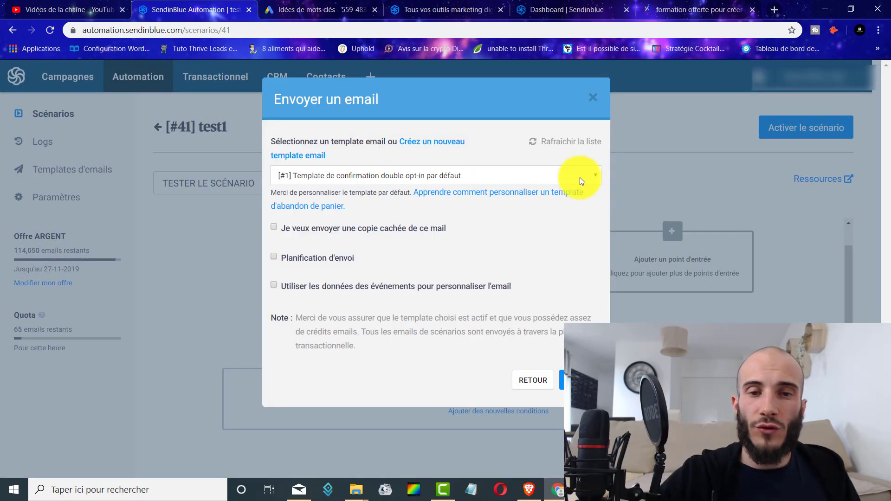
click(584, 174)
click(598, 239)
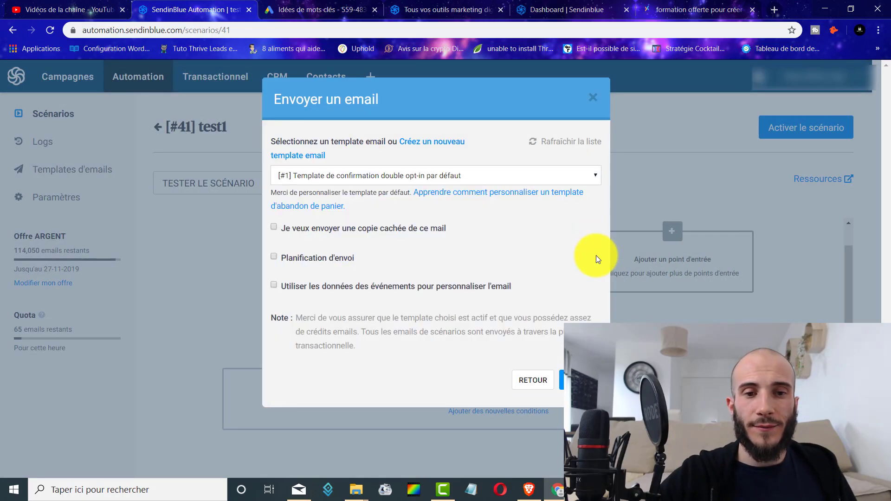
triple_click(596, 255)
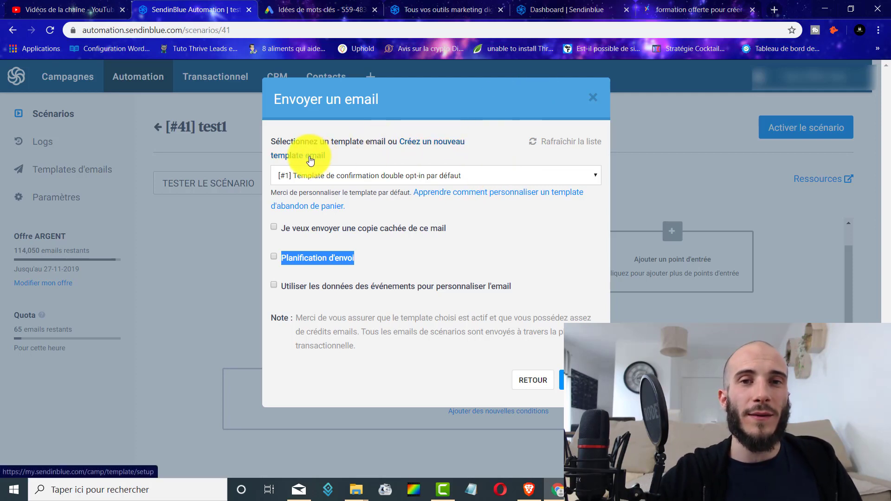
Choose the VOI Don 4 template for the send-email action and add the action to the scenario.
click(447, 174)
scroll(572, 306, down, 6)
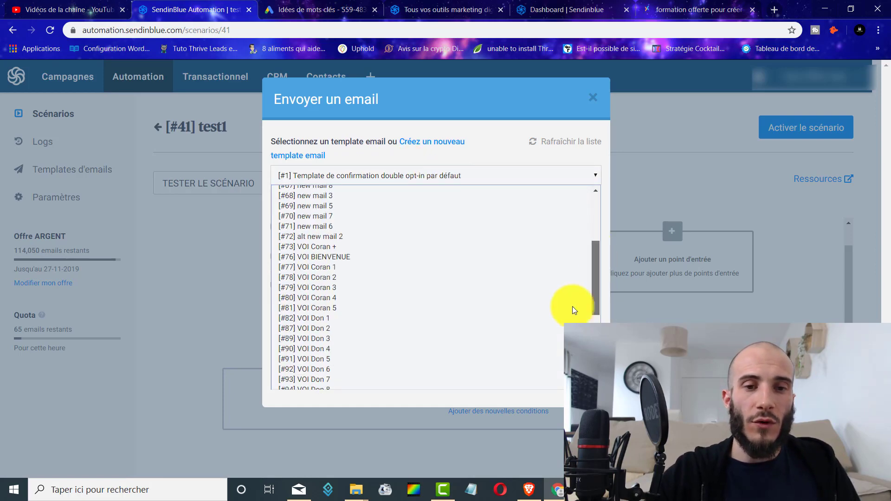
click(573, 299)
click(557, 175)
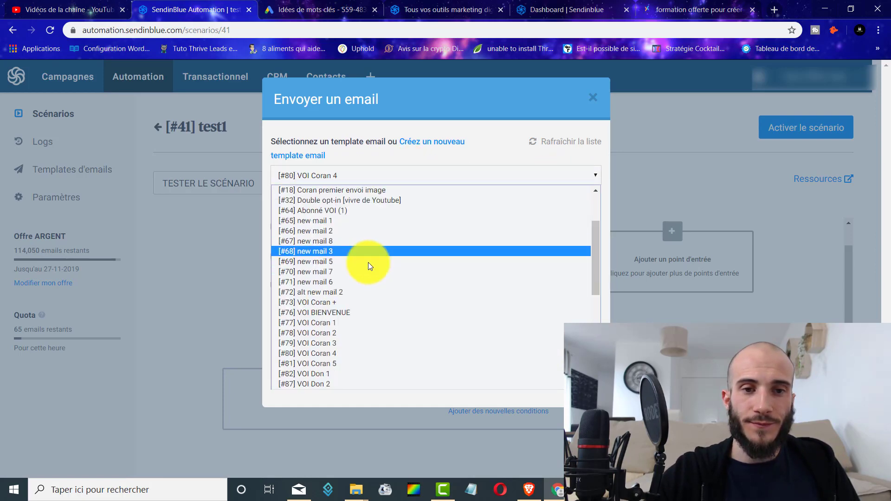
click(370, 266)
click(542, 435)
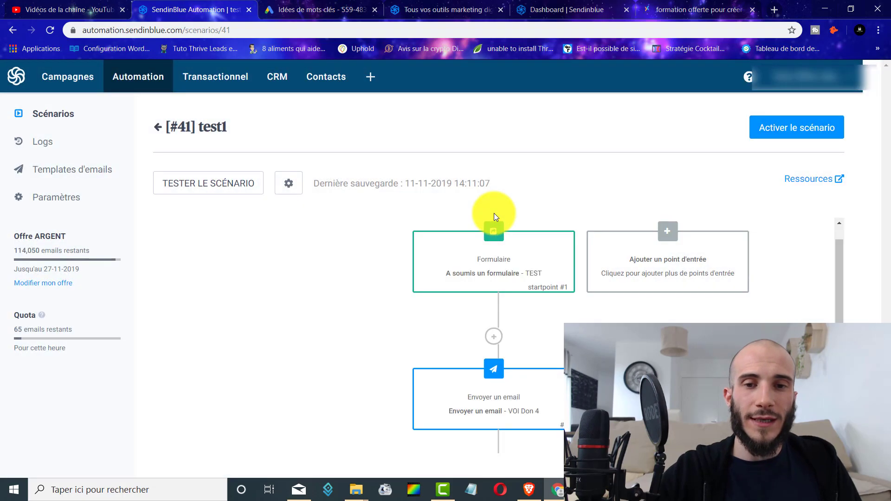
Add a 24-hour delay (heure(s)) to the scenario beneath the VOI Don 4 email.
scroll(597, 236, down, 3)
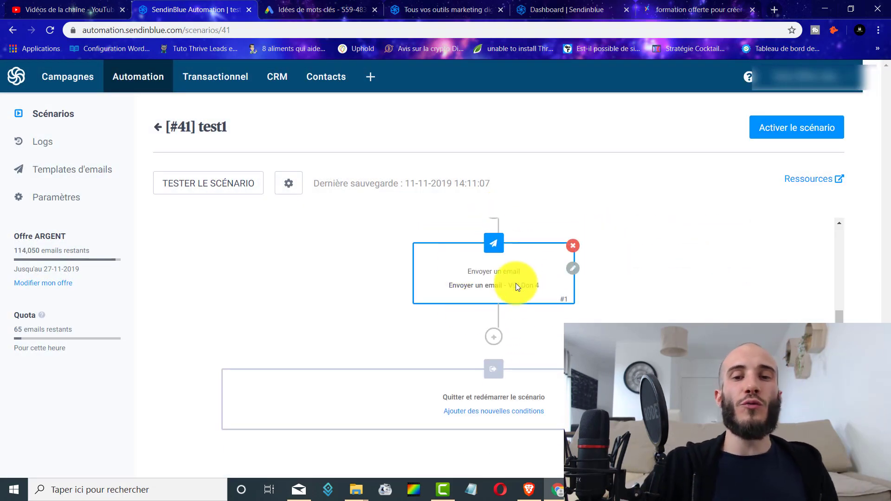
scroll(505, 259, up, 3)
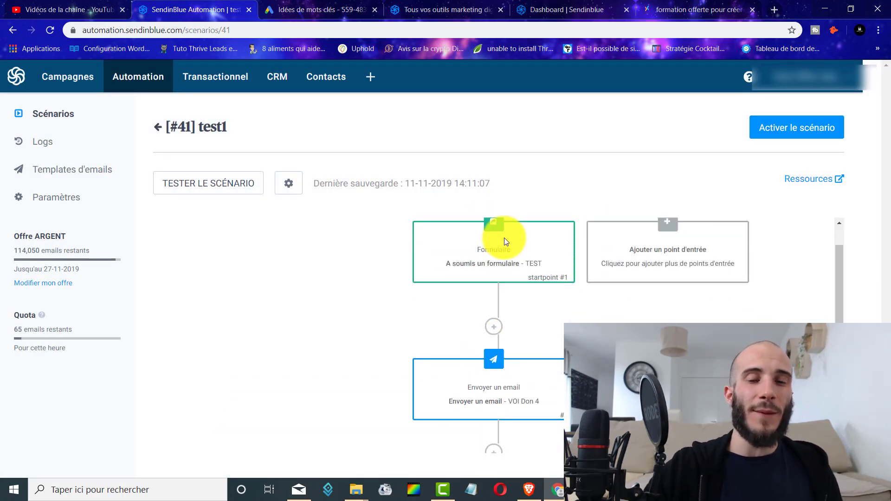
scroll(503, 307, down, 3)
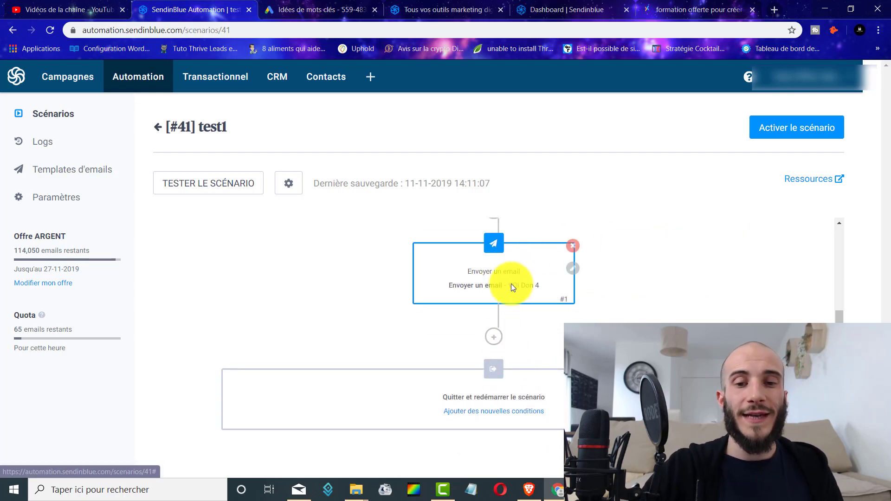
click(495, 338)
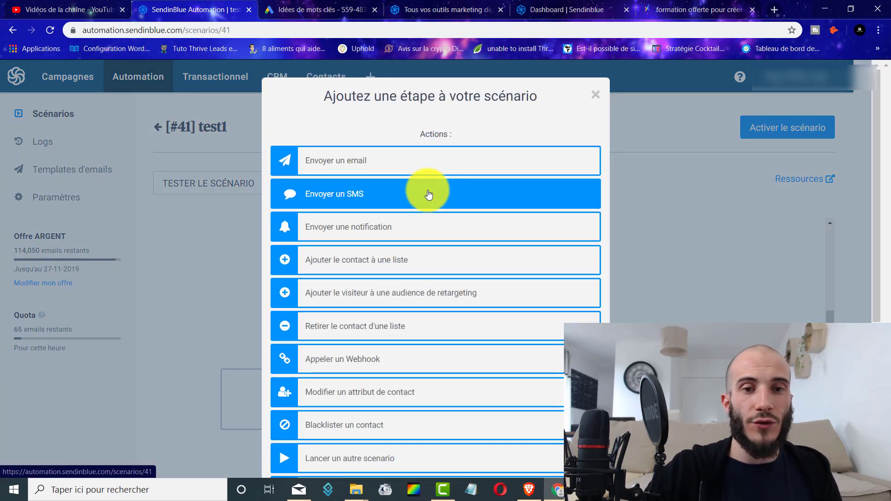
scroll(371, 371, down, 5)
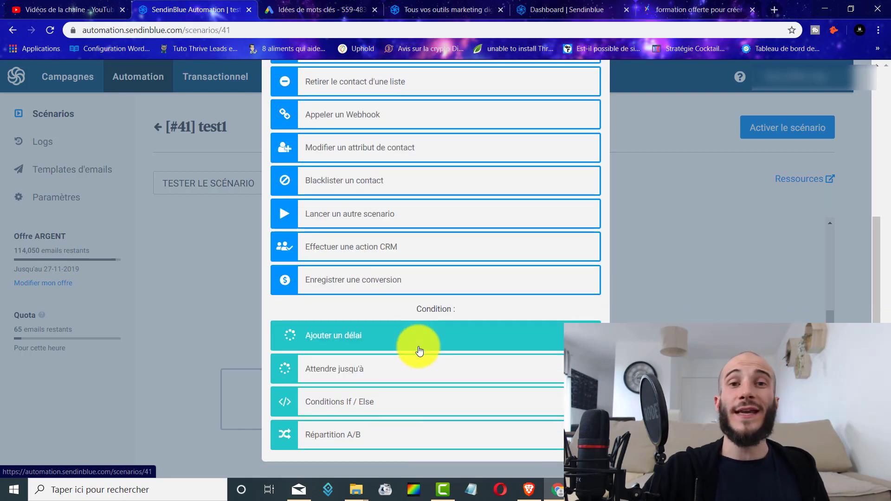
click(368, 339)
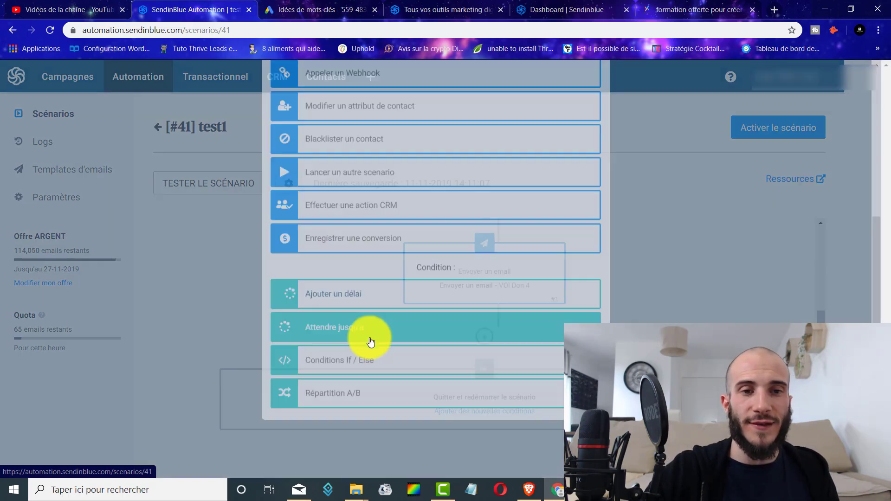
click(287, 179)
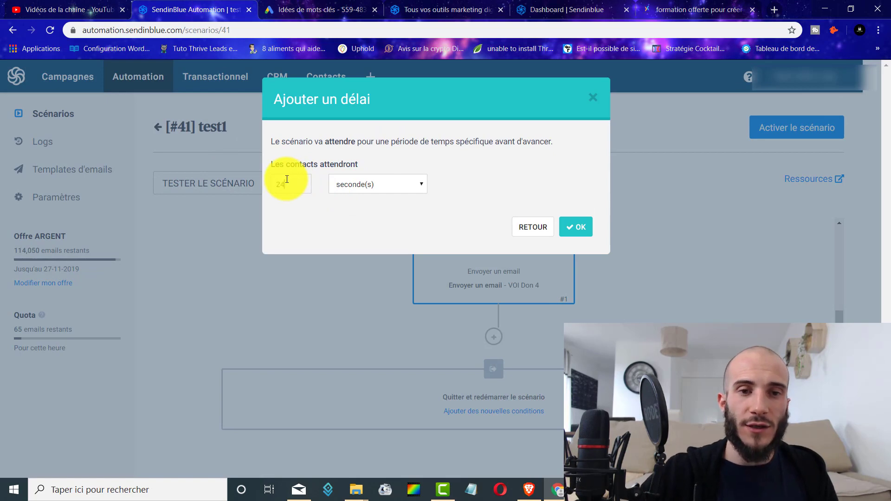
click(356, 184)
click(354, 218)
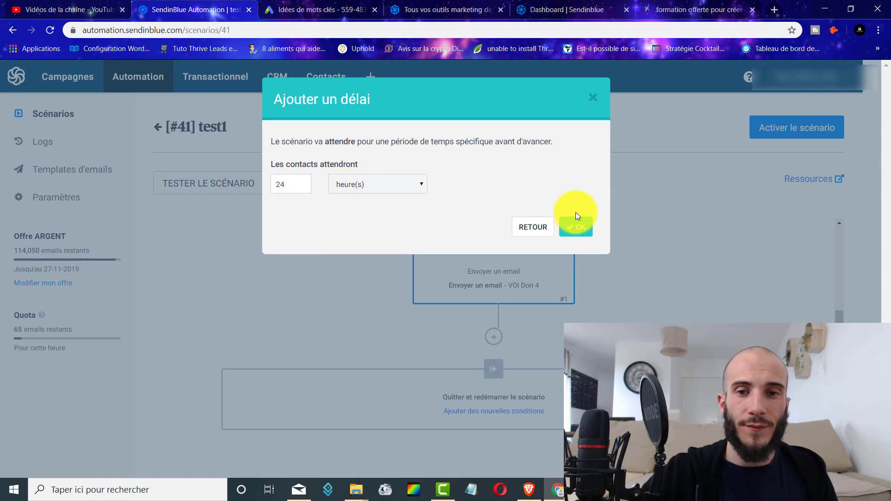
click(576, 226)
Add a send-email action using the yt niveau 2 mail 3 template after the 24-hour delay.
scroll(520, 421, down, 3)
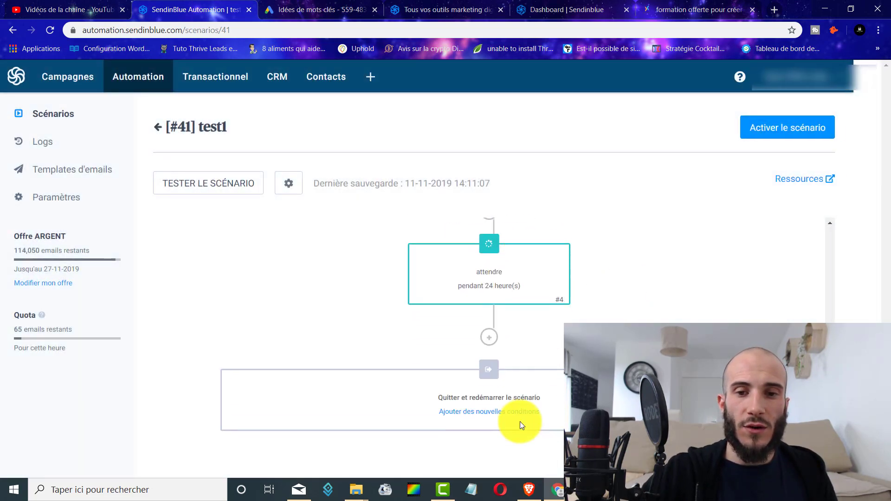
click(494, 337)
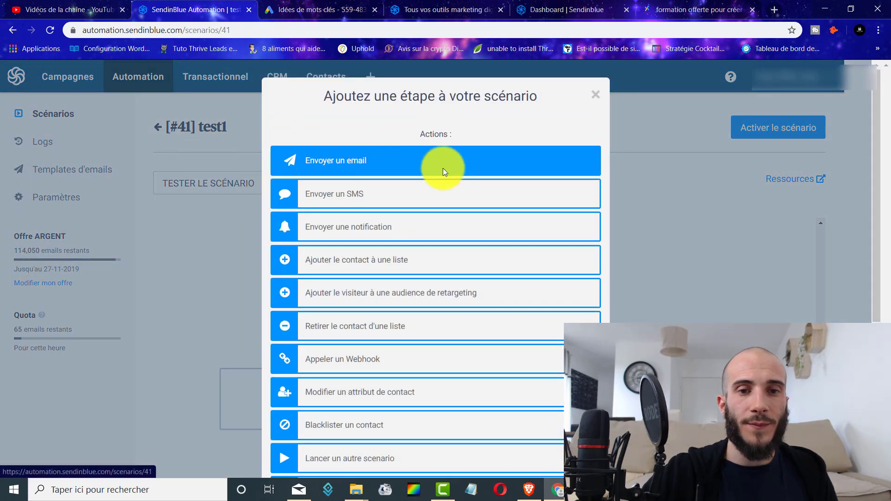
click(443, 168)
click(402, 175)
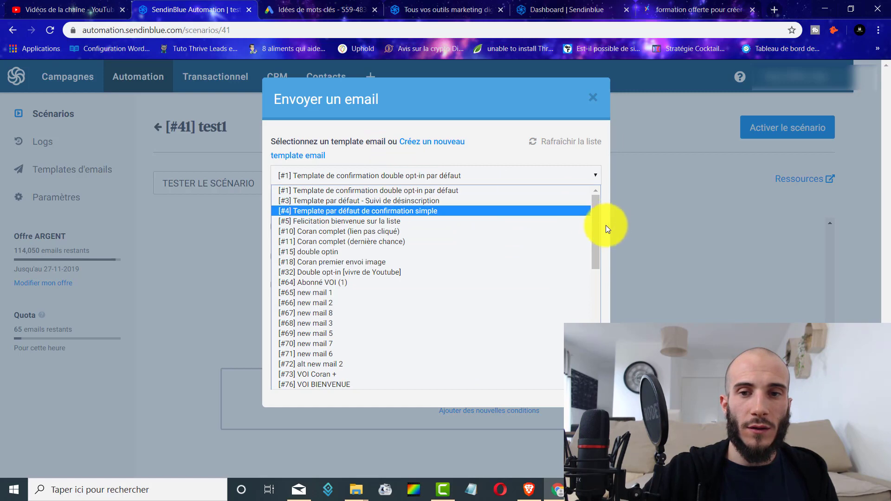
drag(596, 260, 596, 372)
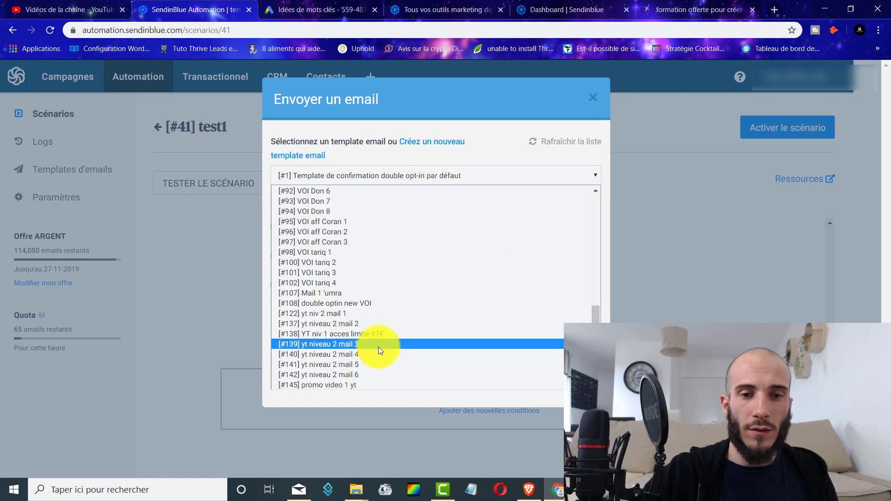
click(375, 343)
click(582, 378)
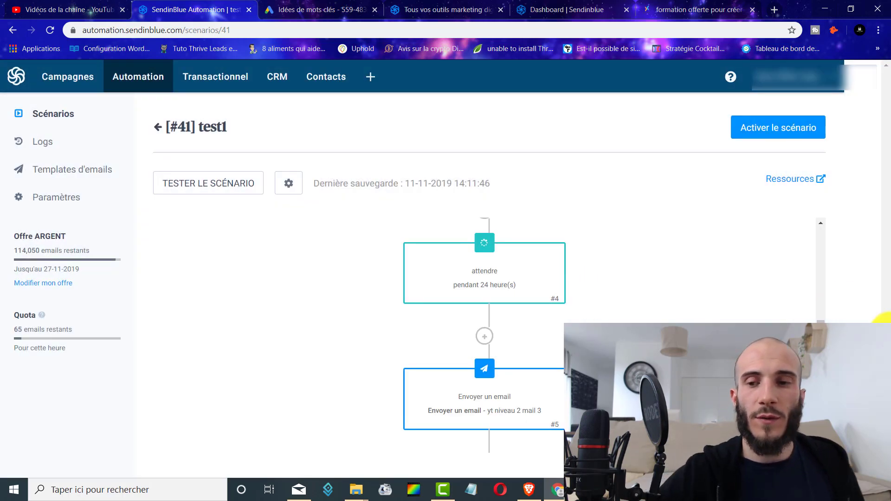
Start an If/Else condition beneath the yt niveau 2 mail 3 email, based on "Activité des emails transactionnels".
scroll(484, 325, down, 3)
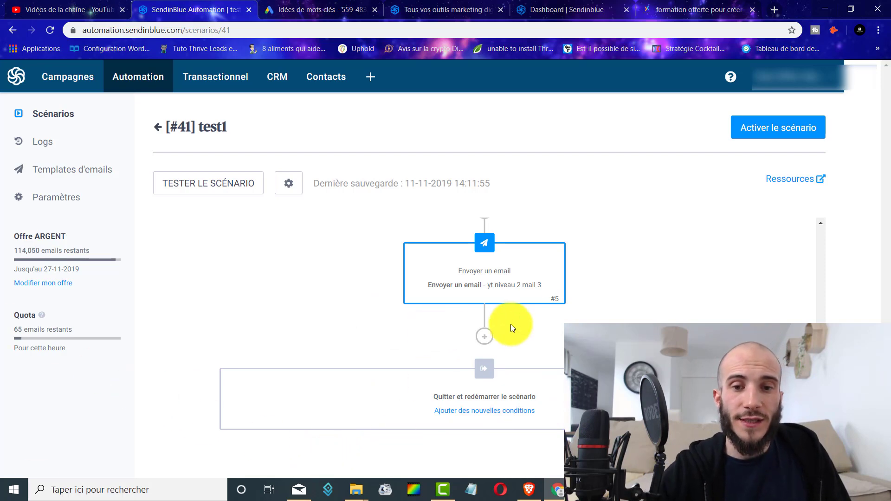
click(484, 338)
scroll(502, 294, down, 5)
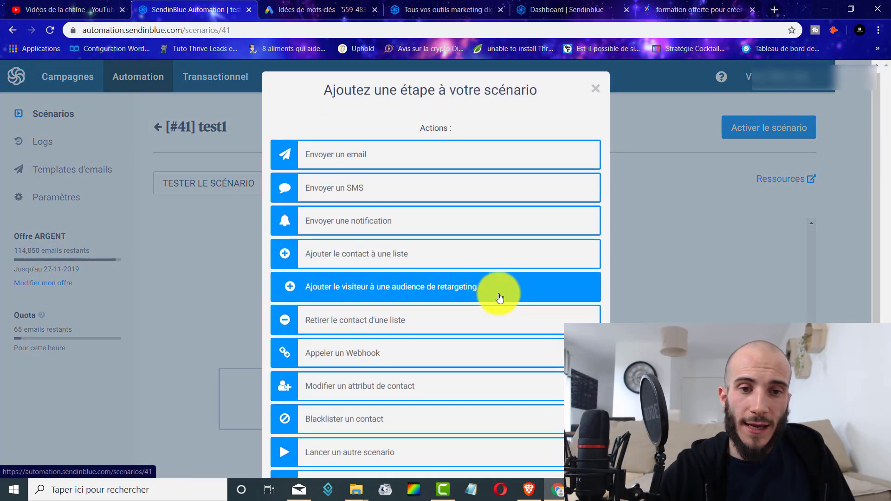
scroll(420, 407, up, 1)
scroll(420, 407, down, 1)
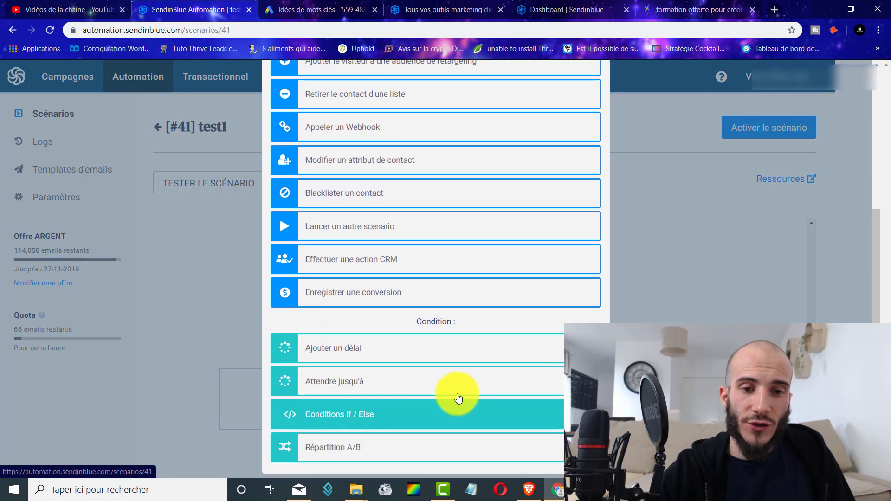
click(326, 418)
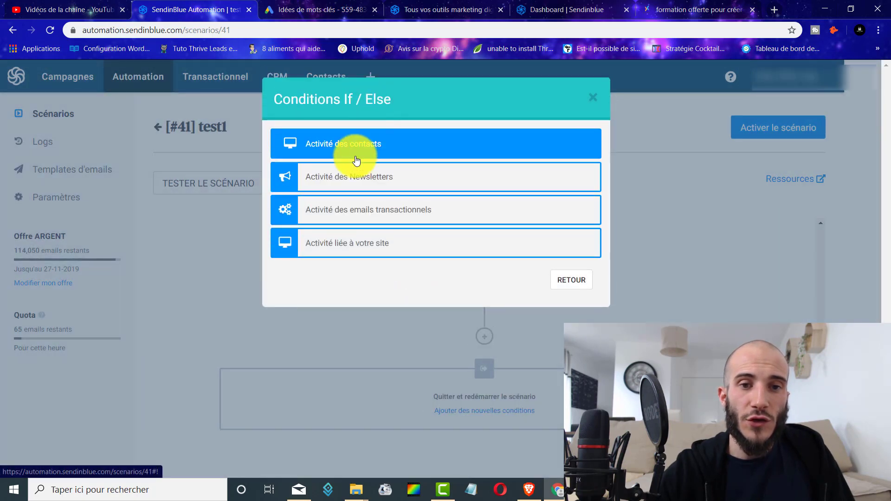
click(387, 215)
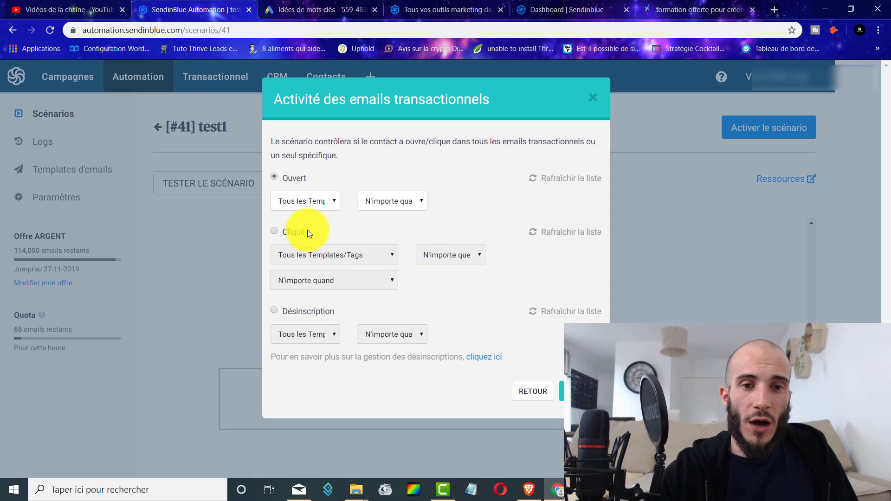
Set the condition to Cliqué for template [#141] yt niveau 2 mail 5, any link and any time, and add it to the scenario.
click(274, 231)
click(336, 255)
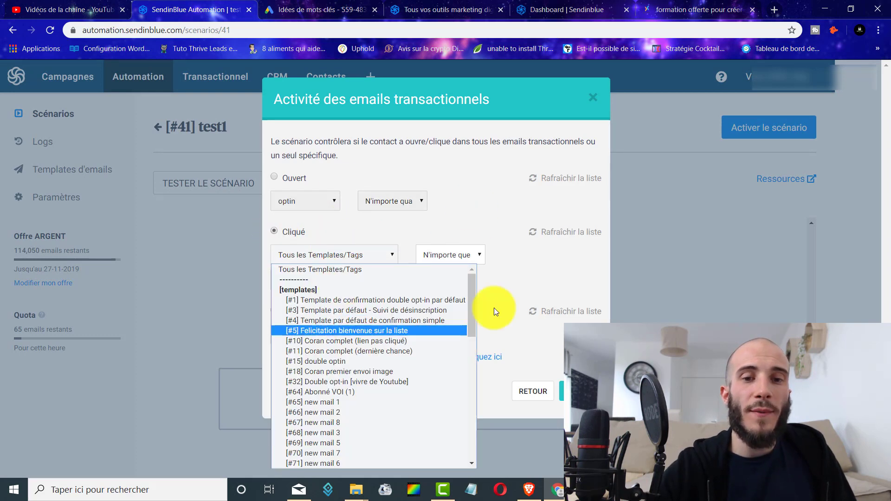
drag(480, 315, 487, 439)
click(376, 382)
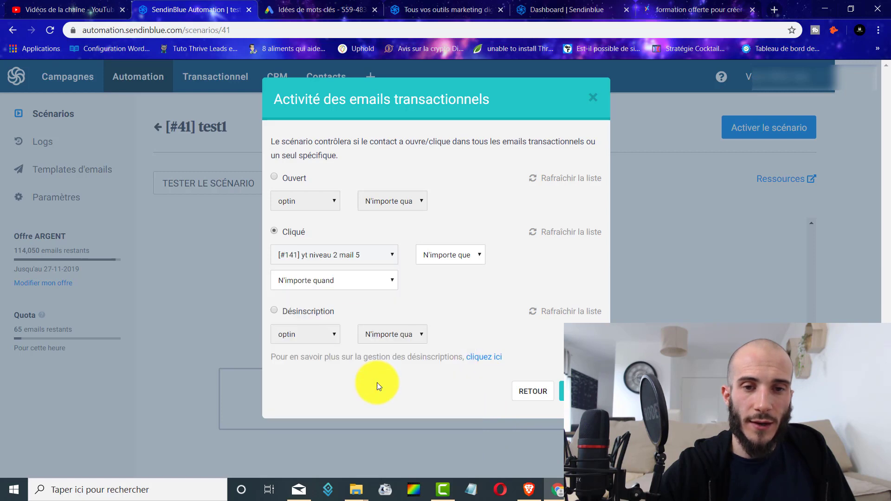
click(474, 254)
click(466, 271)
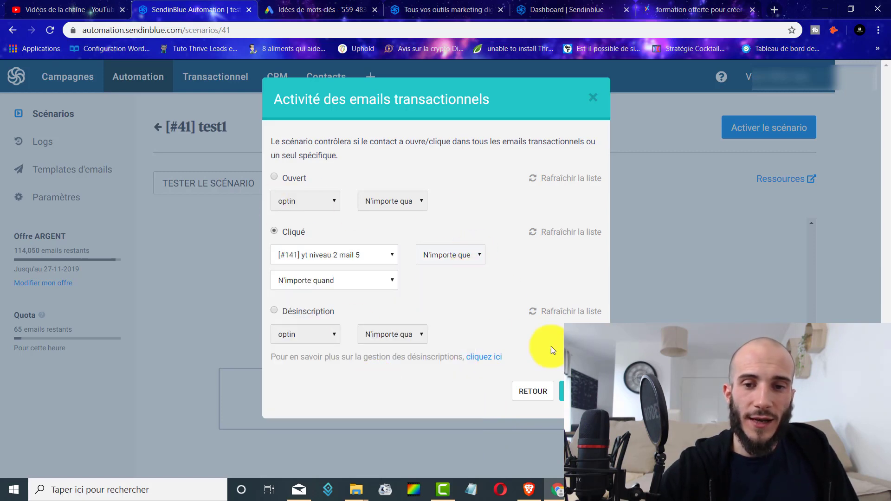
click(562, 392)
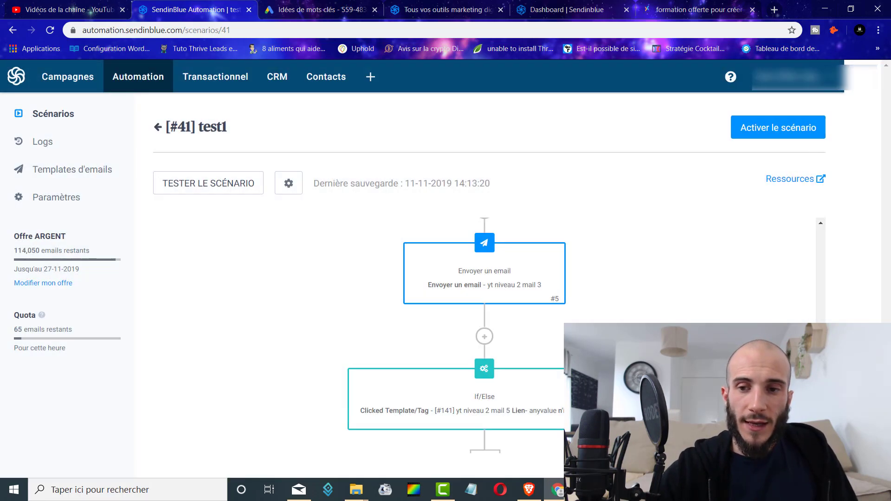
Add a send-email action with the VOI BIENVENUE template to the OUI branch of the If/Else condition.
scroll(422, 239, up, 3)
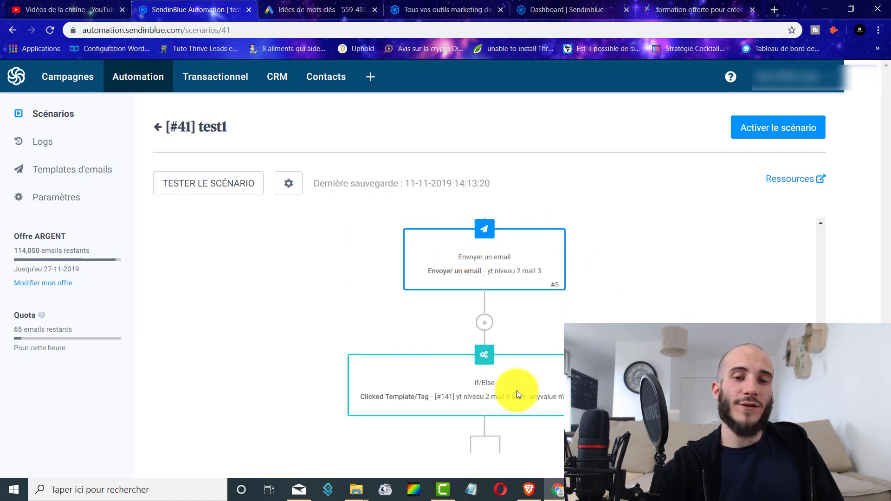
mouse_move(491, 269)
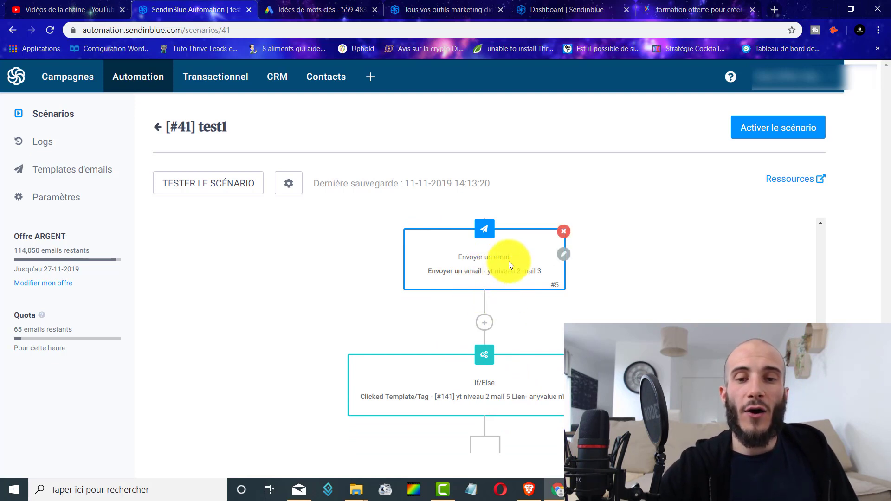
scroll(334, 358, down, 3)
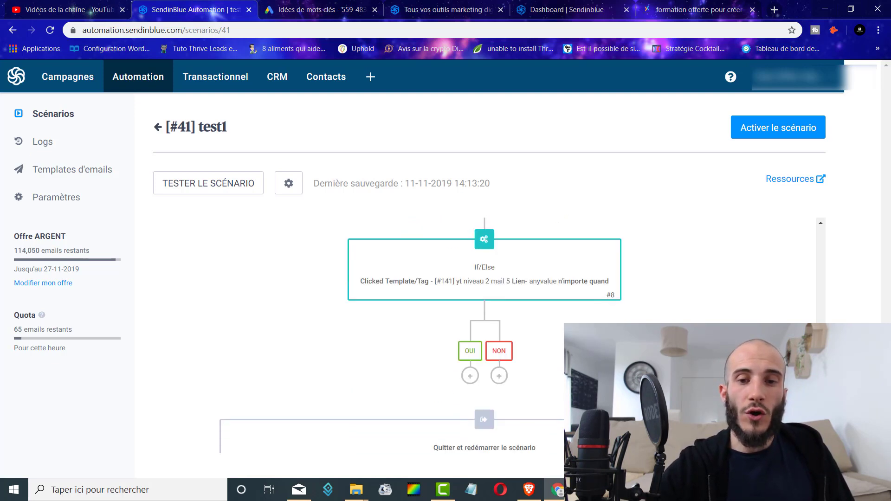
click(470, 385)
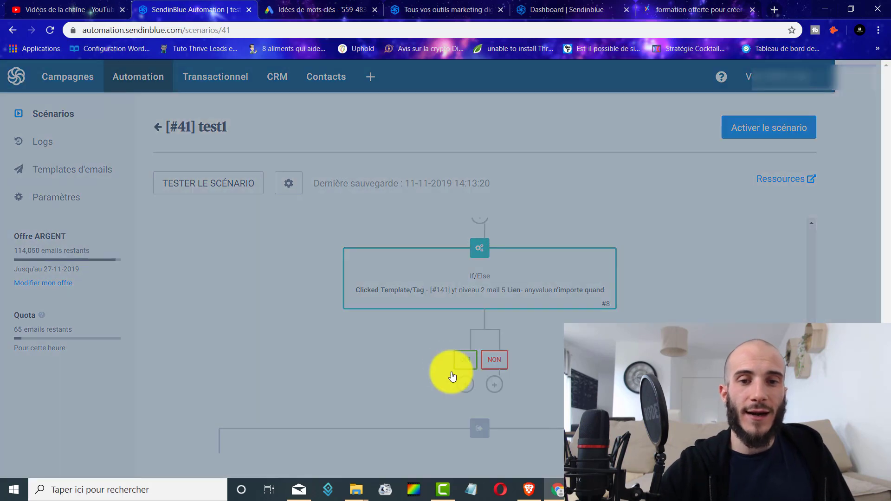
click(358, 162)
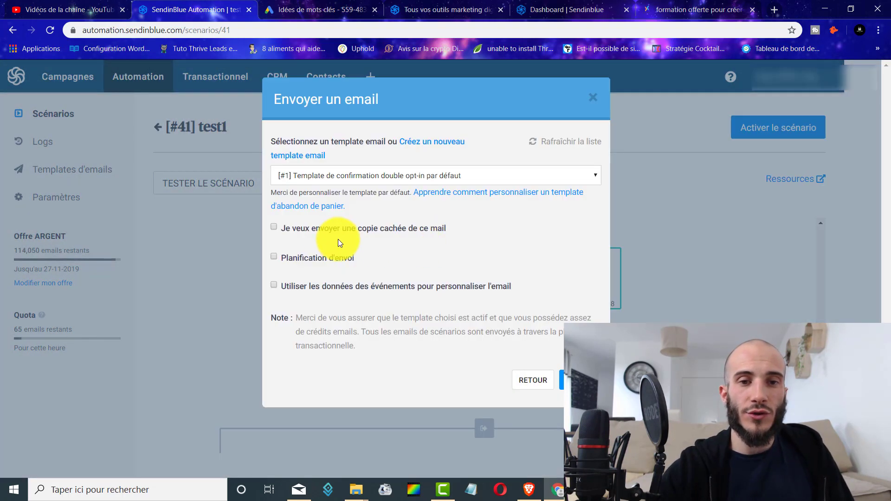
click(347, 173)
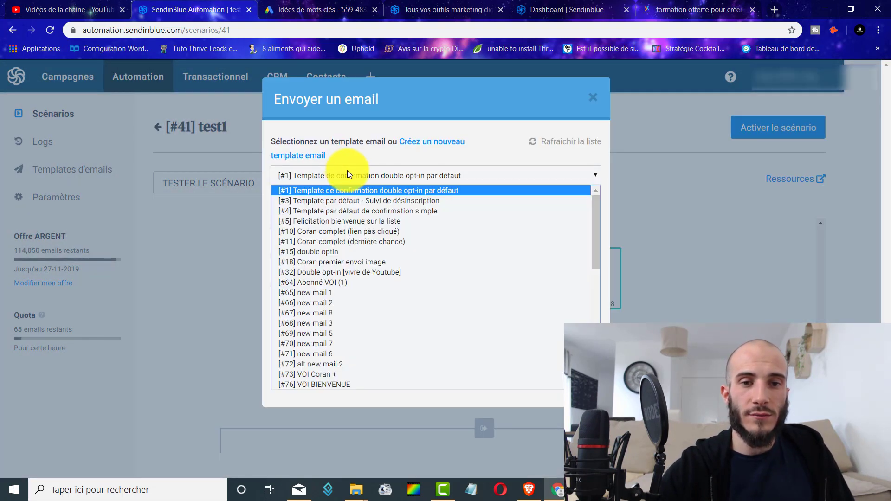
click(366, 384)
click(573, 378)
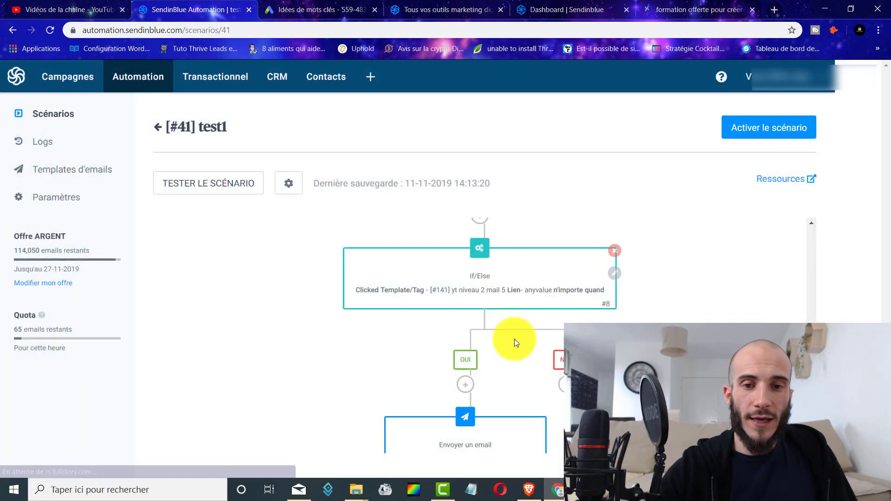
Add a send-email action with the [#66] new mail 2 template to the NON branch of the If/Else condition.
click(562, 385)
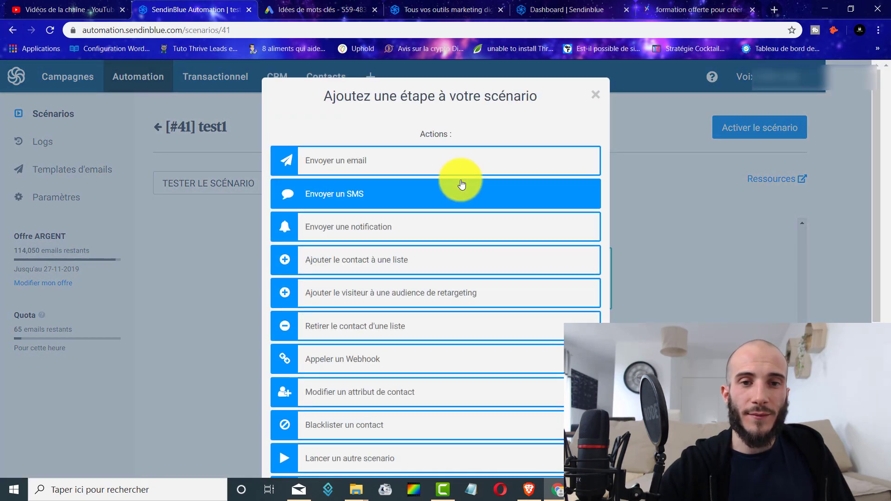
click(452, 166)
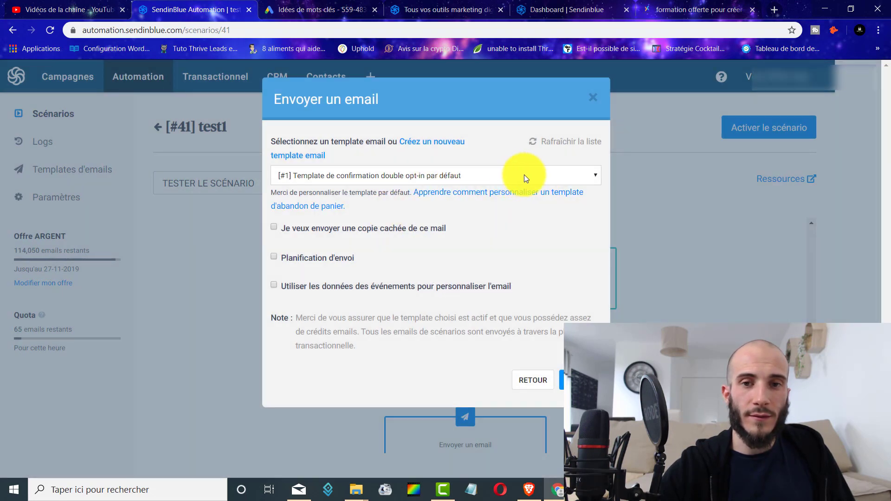
click(525, 175)
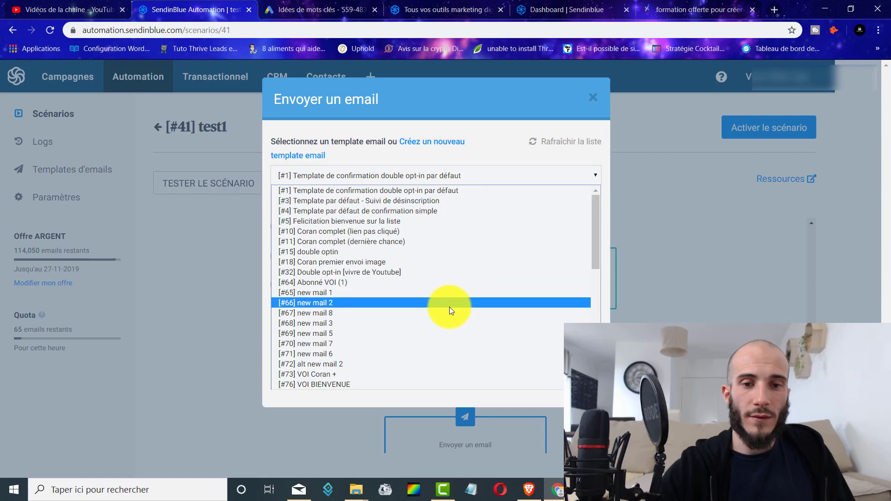
click(449, 304)
click(562, 374)
Leave the test1 scenario for the main dashboard, postponing the scenario's activation.
scroll(645, 325, down, 2)
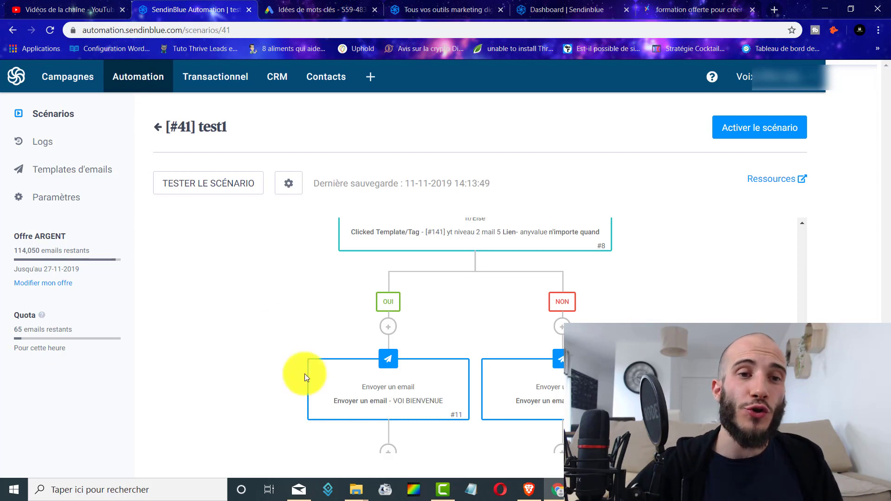
click(17, 82)
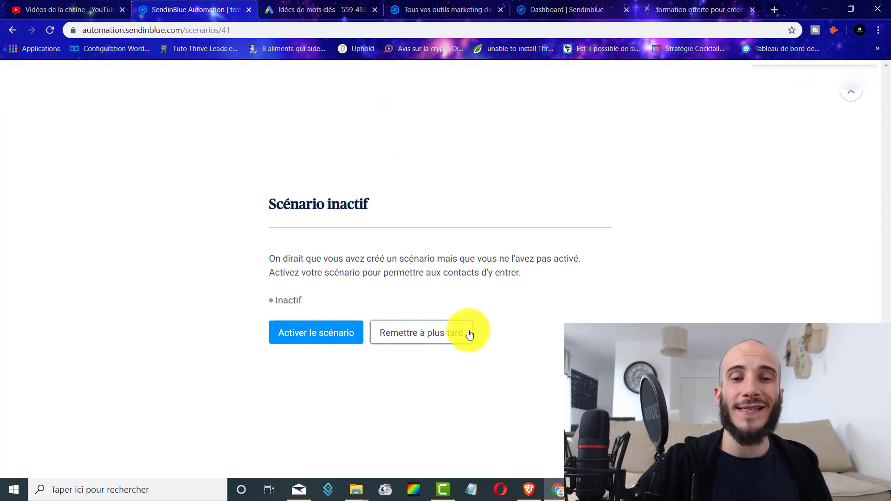
click(446, 338)
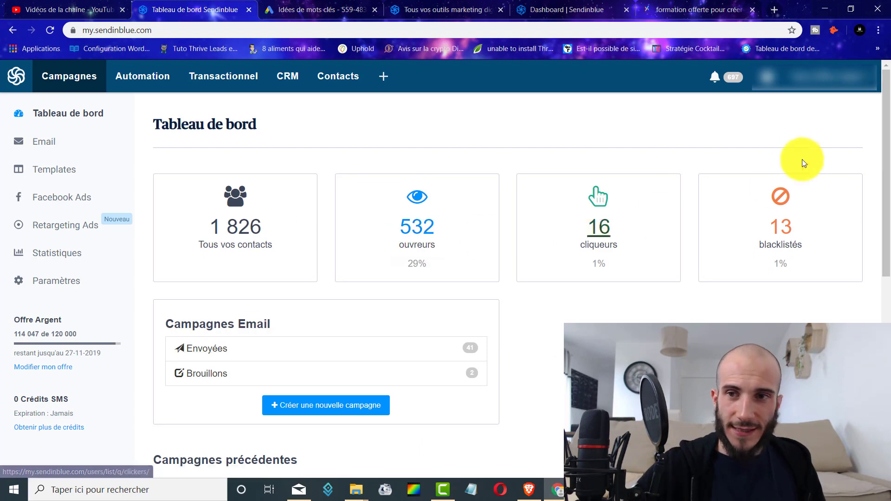
Open the account's subscription plan page and view the available monthly email plans.
click(840, 74)
click(739, 135)
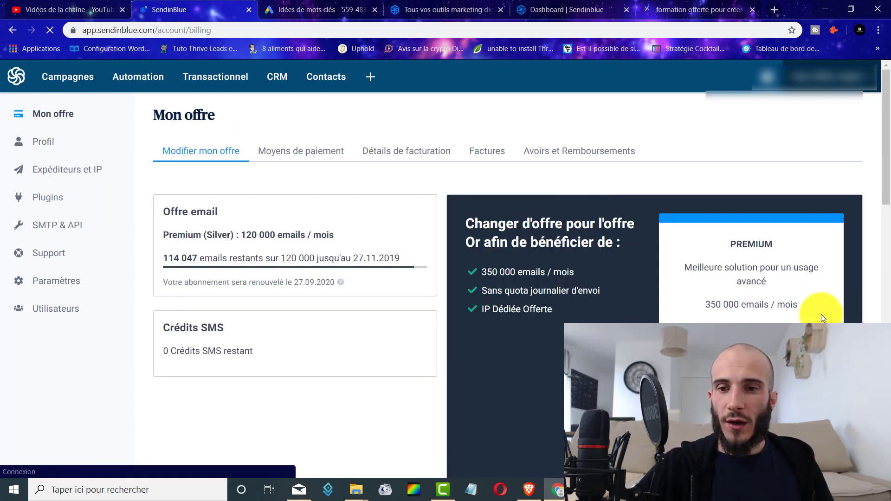
drag(885, 202, 885, 297)
scroll(510, 265, down, 3)
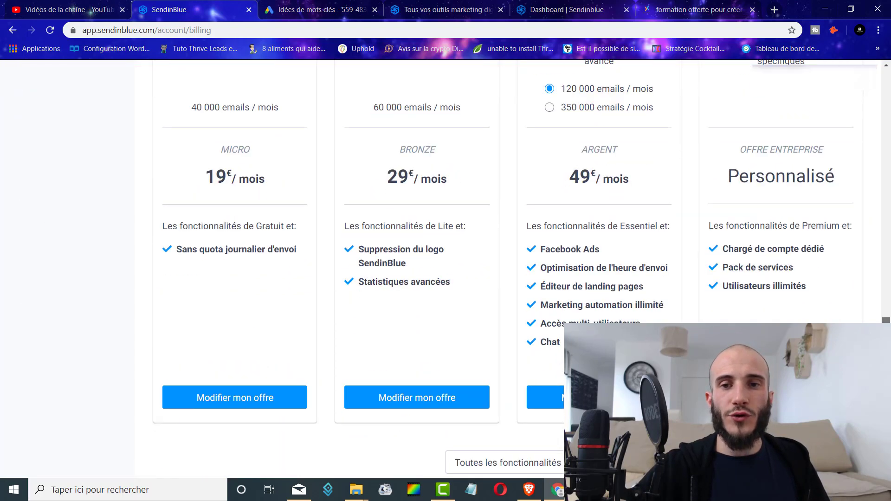
scroll(884, 313, up, 2)
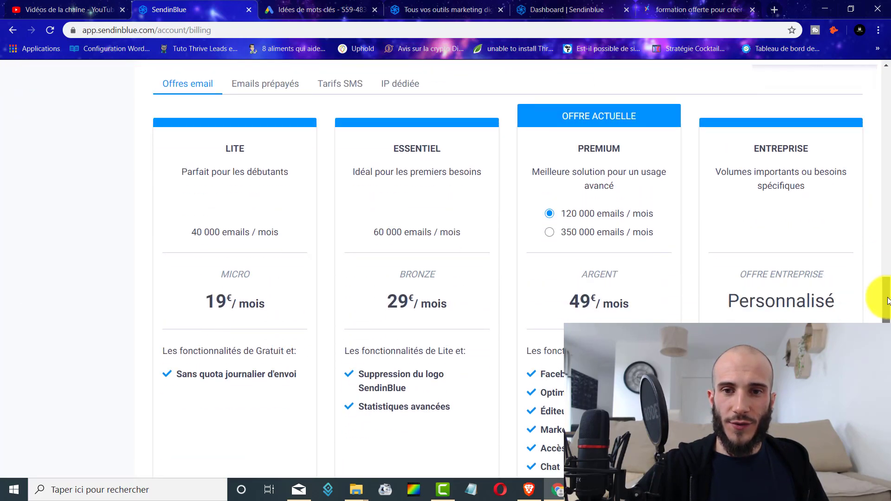
Compare the monthly price of the Premium and Lite plans and review the features each plan includes.
drag(569, 293, 636, 296)
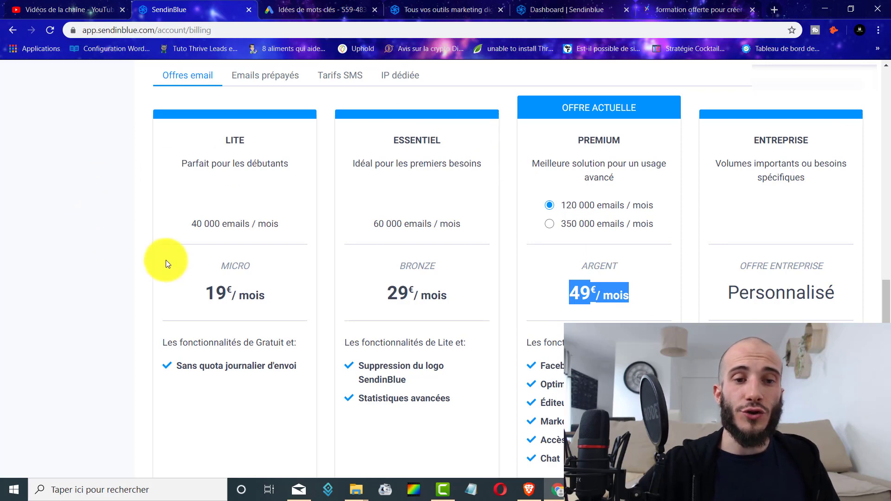
drag(198, 287, 265, 297)
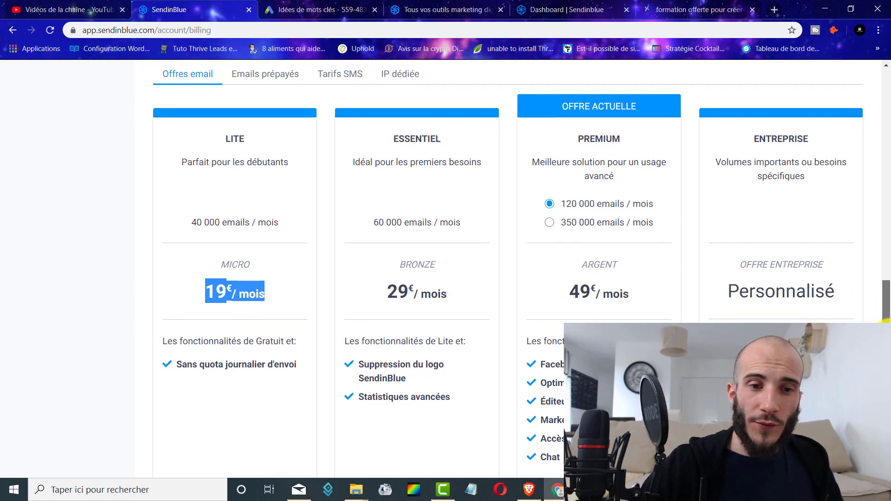
scroll(333, 362, down, 3)
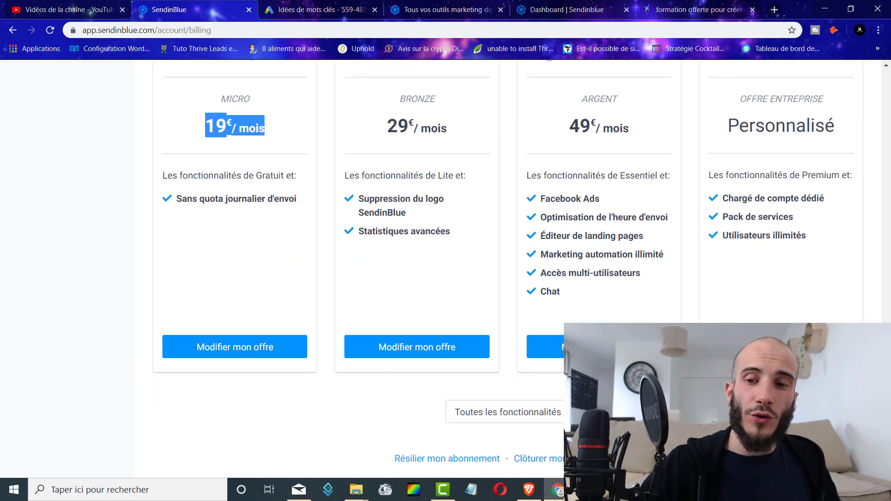
mouse_move(884, 318)
mouse_down()
mouse_move(884, 199)
mouse_move(884, 304)
mouse_up()
scroll(259, 198, down, 3)
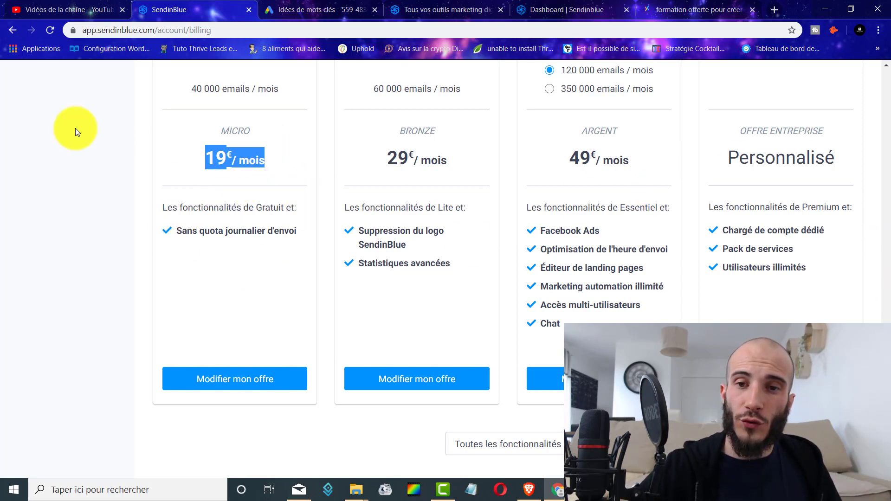
Switch to the public Sendinblue website and open its affiliate programme page.
click(427, 3)
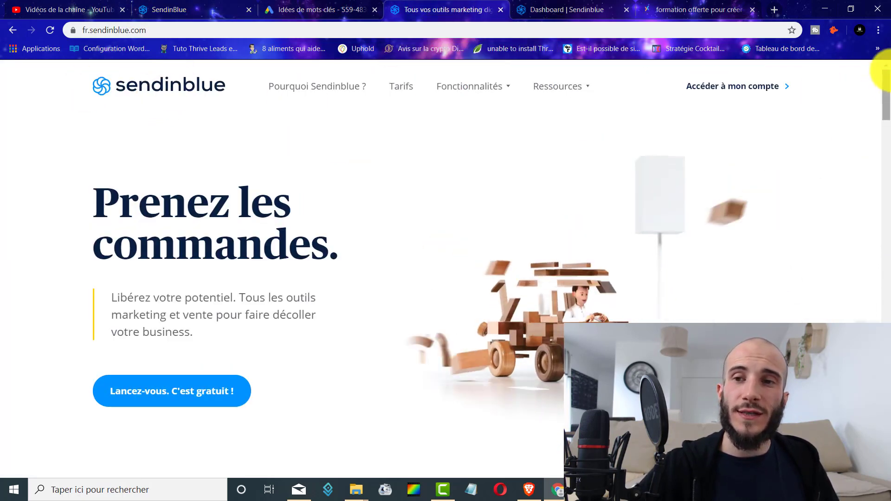
drag(886, 109, 884, 459)
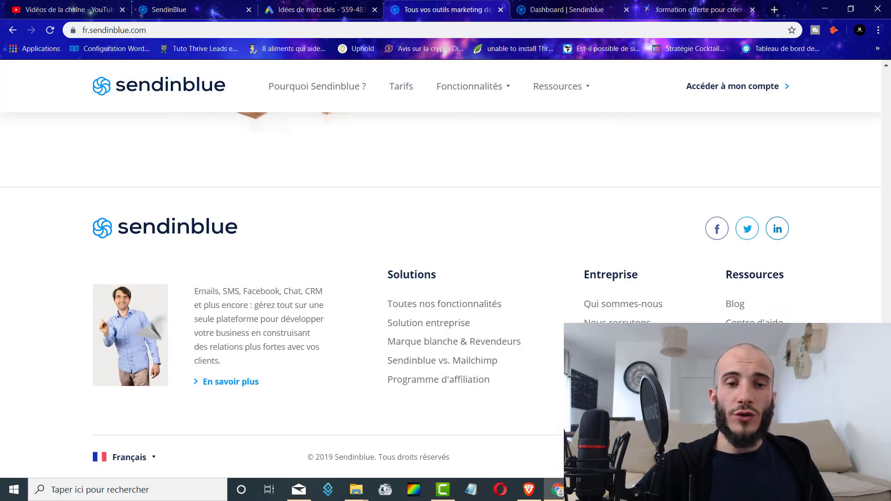
click(453, 384)
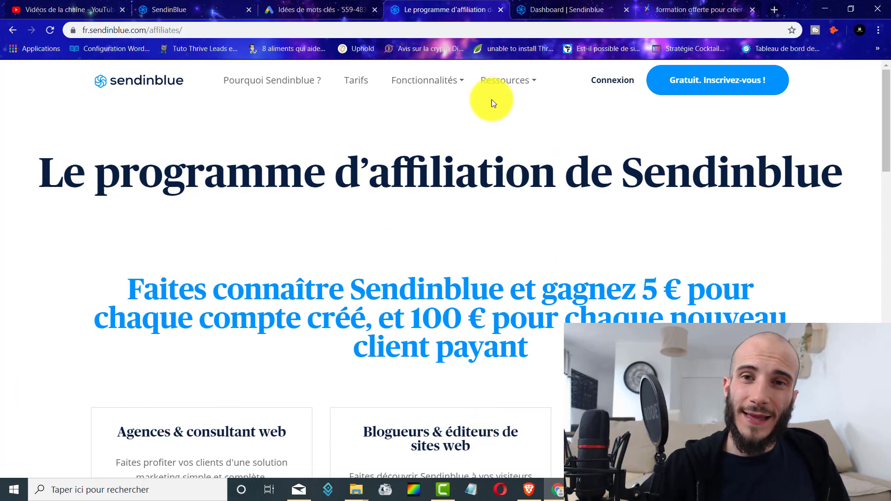
Examine the affiliate programme's headline for the commission paid per created account and per paying client.
mouse_move(425, 81)
drag(887, 134, 886, 167)
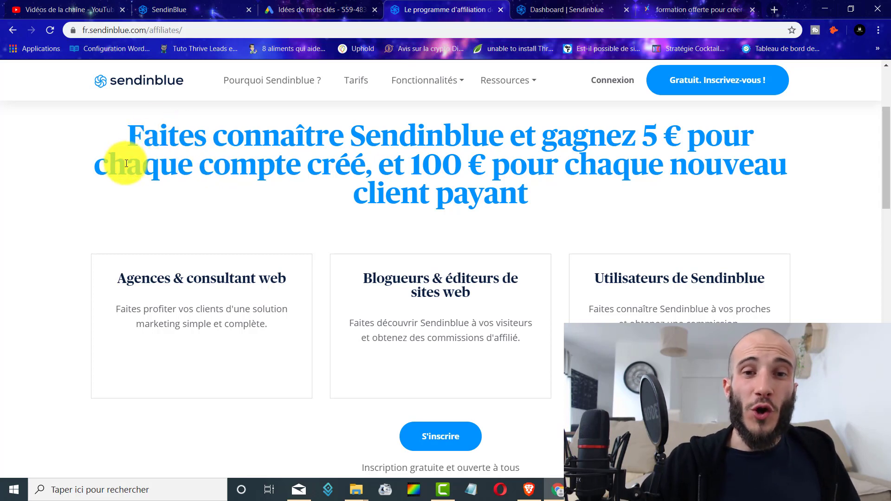
drag(129, 167, 573, 139)
click(423, 159)
drag(642, 136, 672, 137)
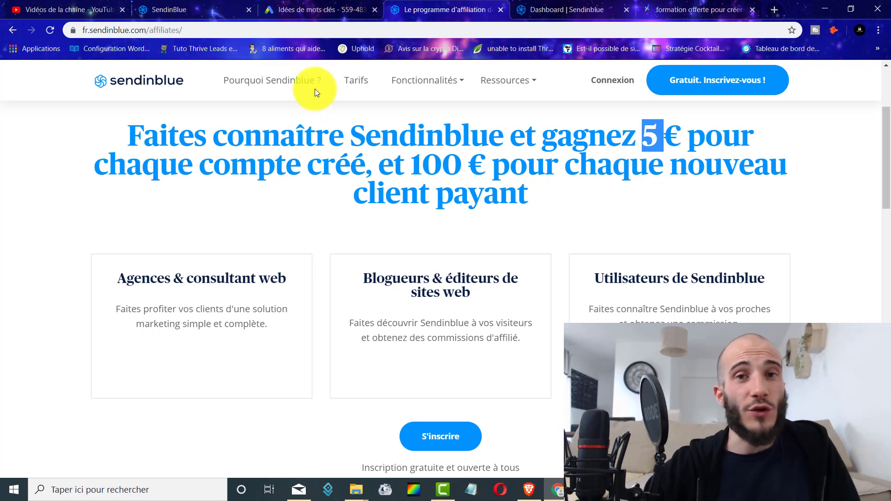
Switch to the Sendinblue affiliate dashboard on Tapfiliate and check the commission amount awaiting payment.
click(552, 5)
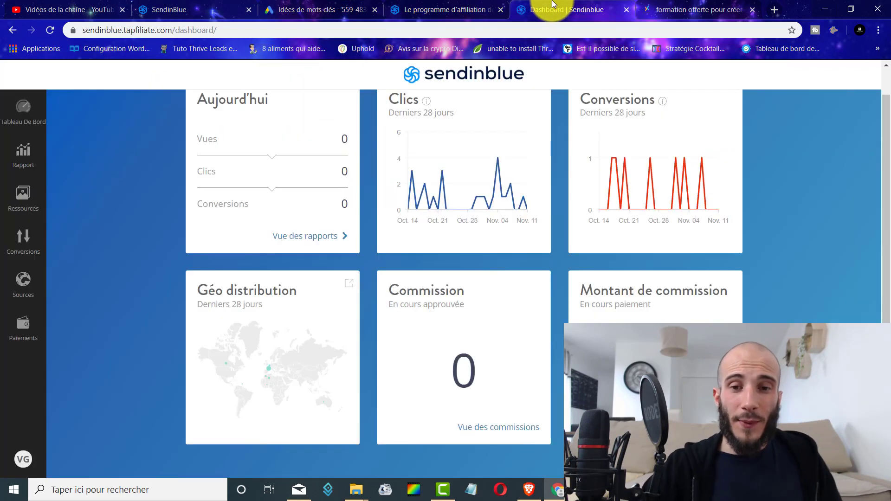
scroll(447, 232, up, 1)
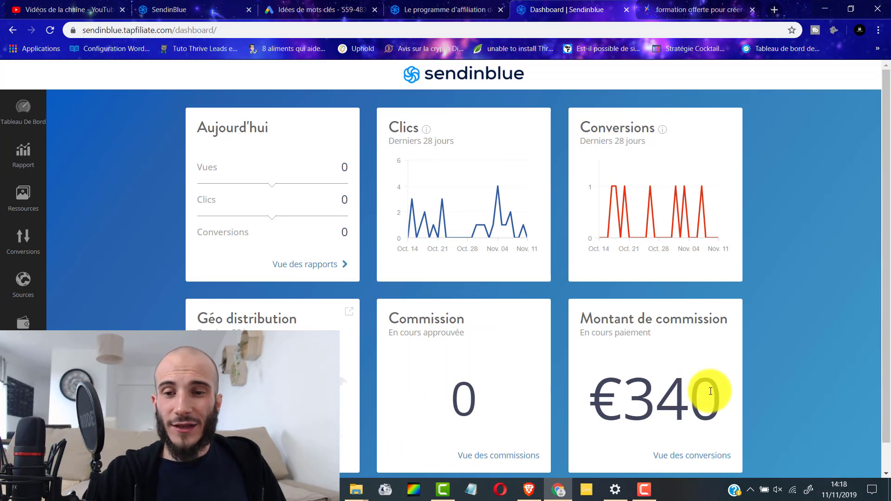
drag(711, 392, 632, 393)
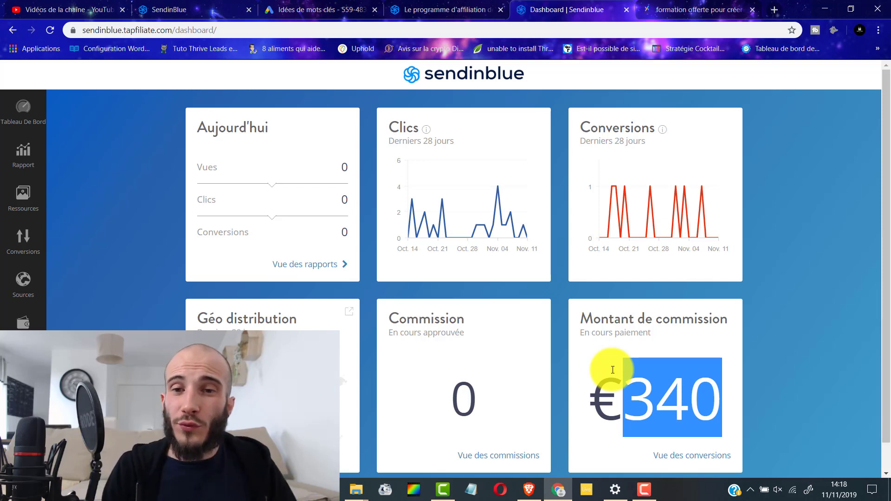
click(650, 376)
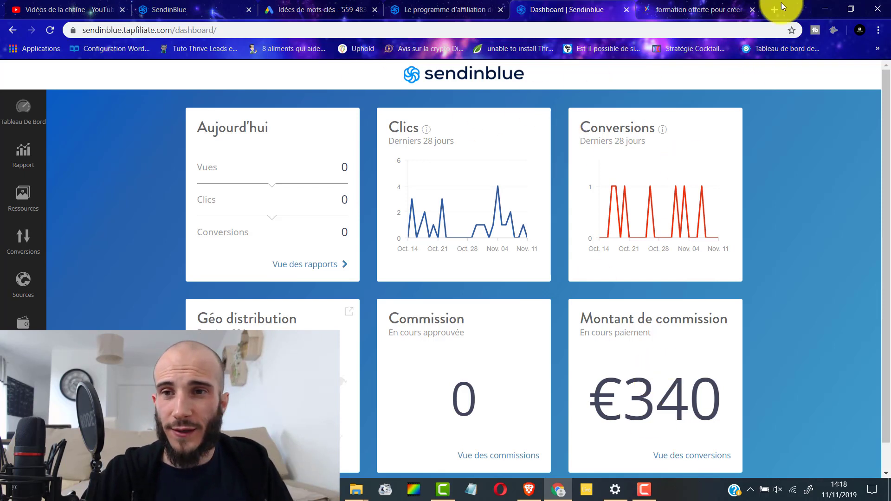
Search Google for youtube in a new browser tab and open the YouTube home page.
key(ctrl+t)
text(youtube)
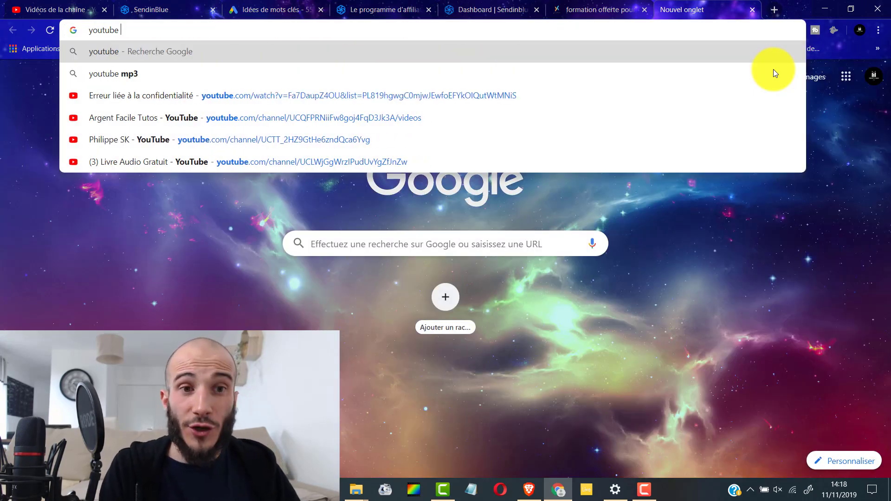
key(Return)
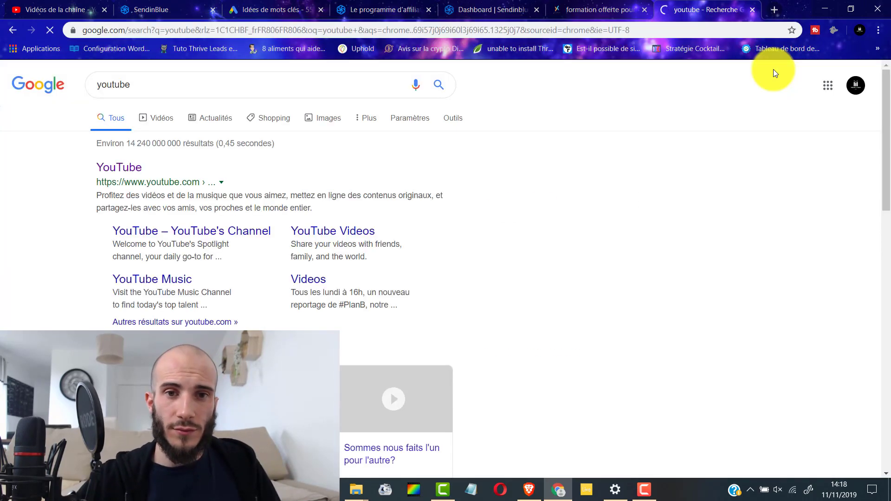
click(112, 168)
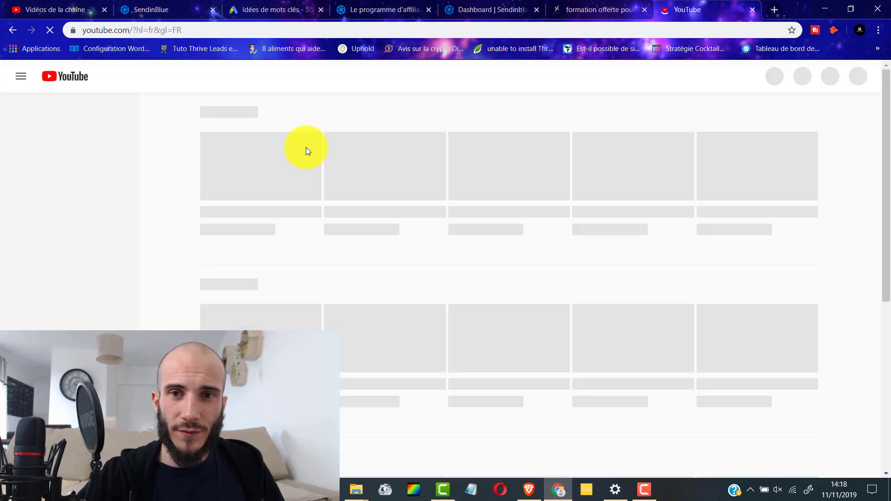
Search YouTube for "avis sendiblue" and look through the video results.
click(318, 76)
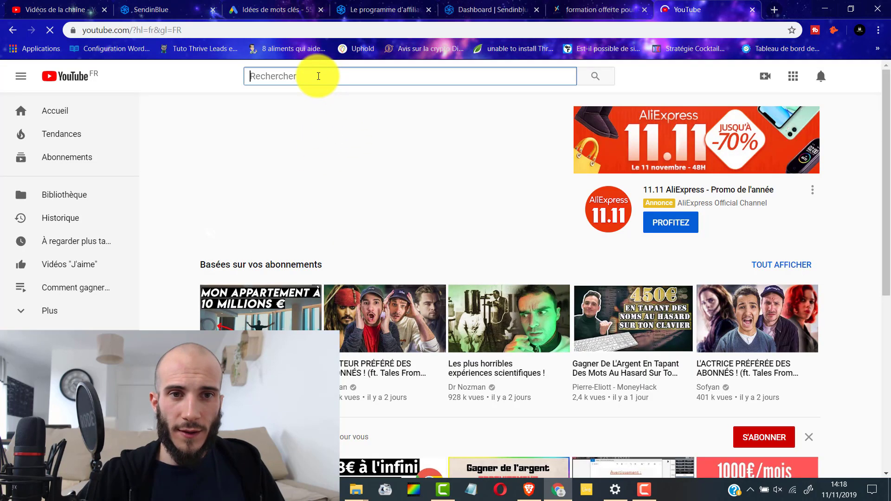
text(avis )
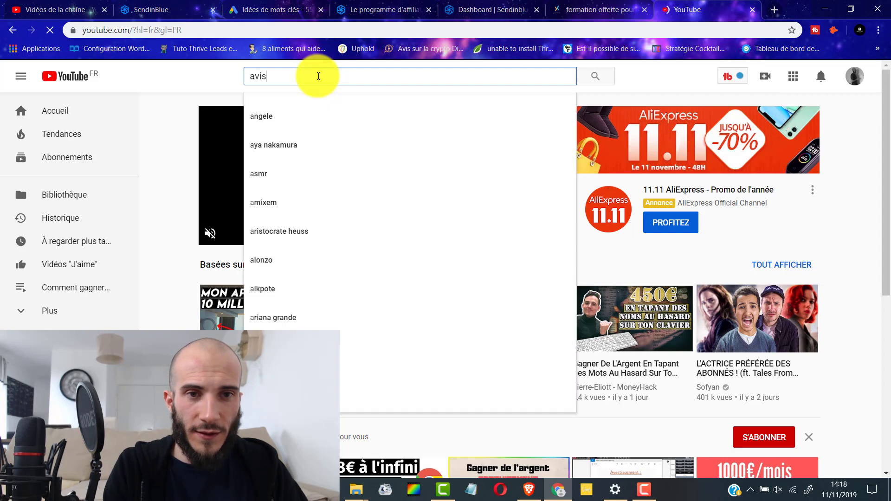
text(send)
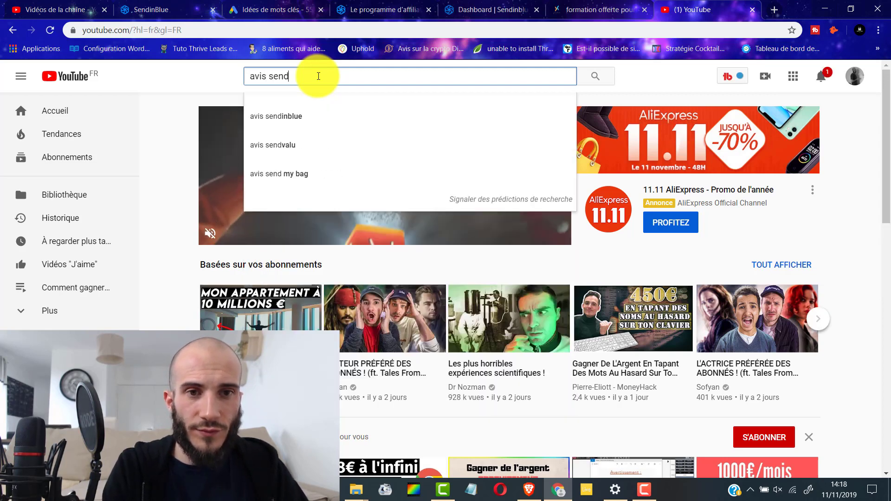
text(iblue)
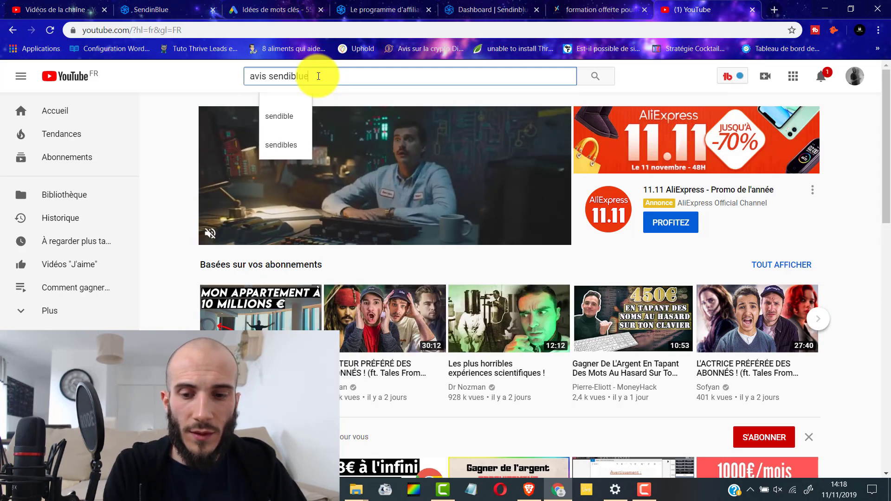
key(Return)
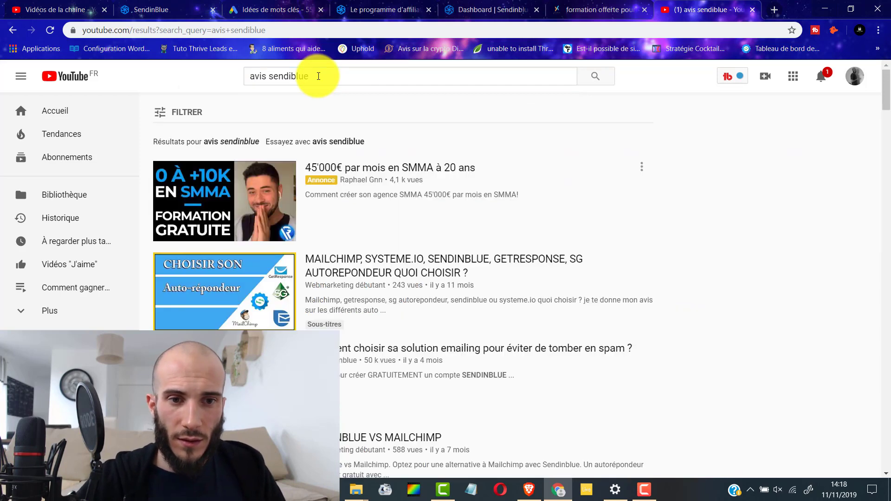
scroll(348, 317, down, 1)
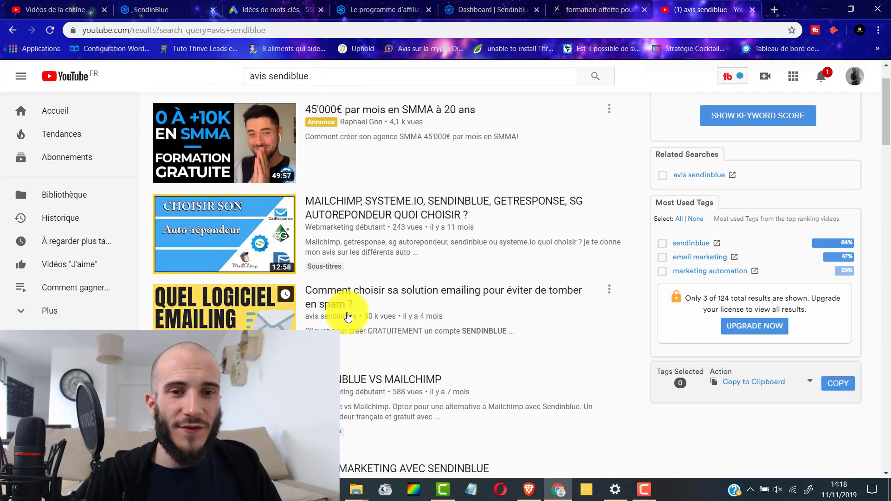
Open the avis sendinblue channel's video on choosing an emailing solution and check its description for the affiliate link.
click(348, 317)
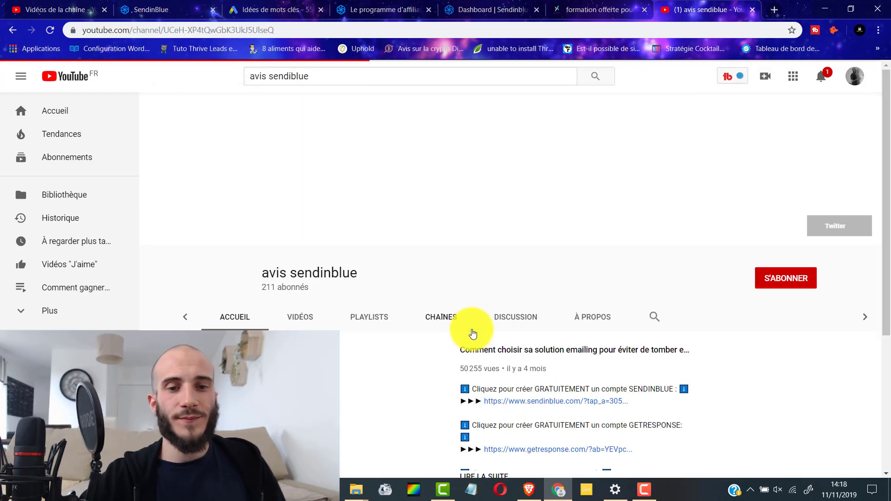
scroll(325, 327, down, 3)
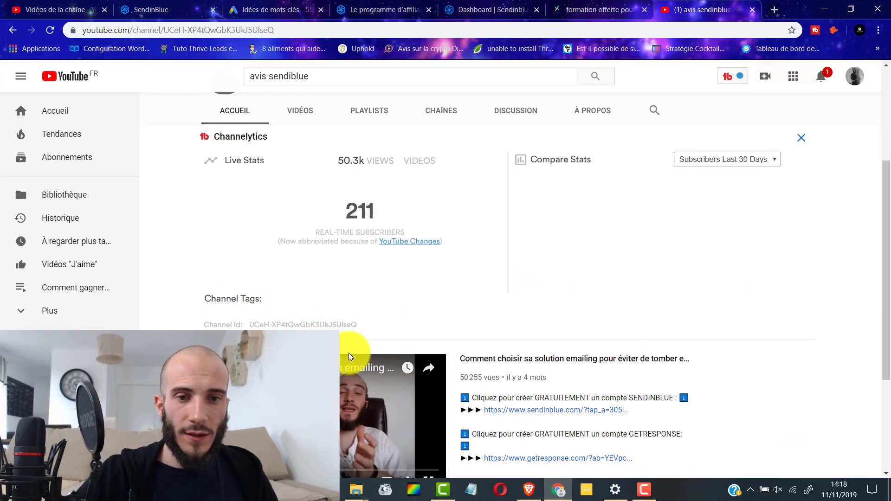
scroll(325, 278, up, 1)
click(304, 169)
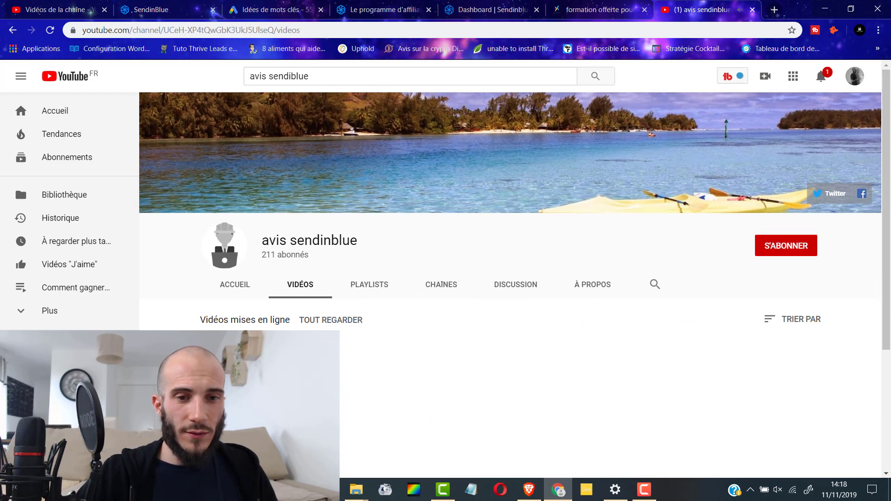
click(667, 381)
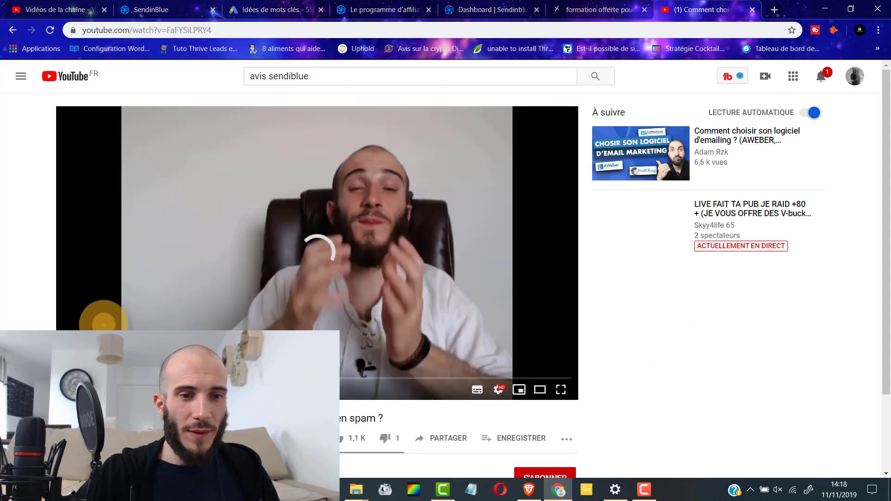
scroll(159, 305, down, 5)
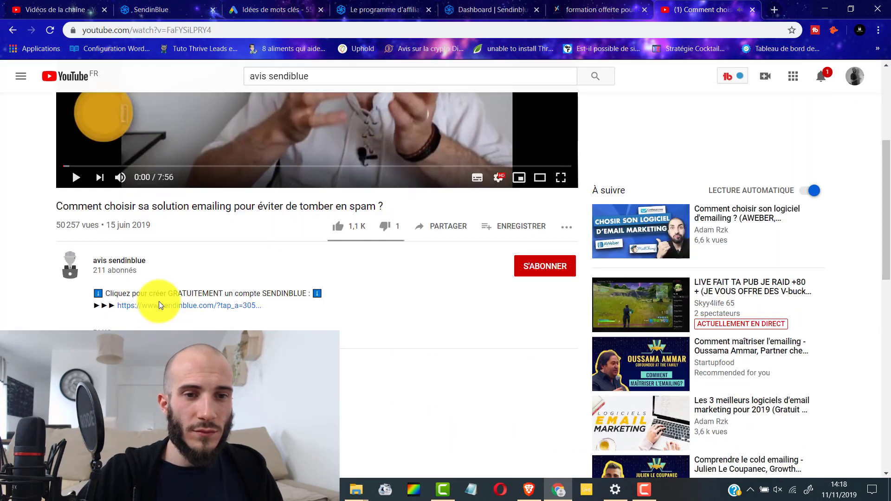
scroll(307, 334, up, 5)
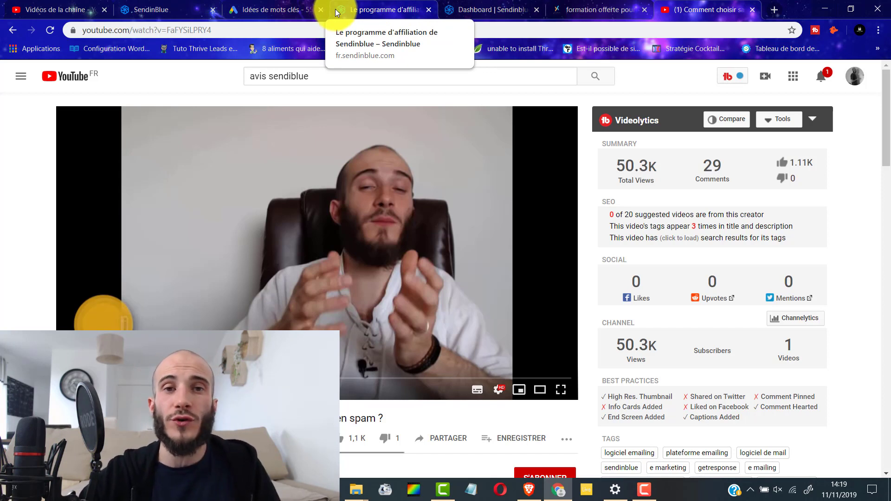
Switch to the Google Ads keyword planner and check the average monthly searches for the keyword sendinblue.
click(289, 10)
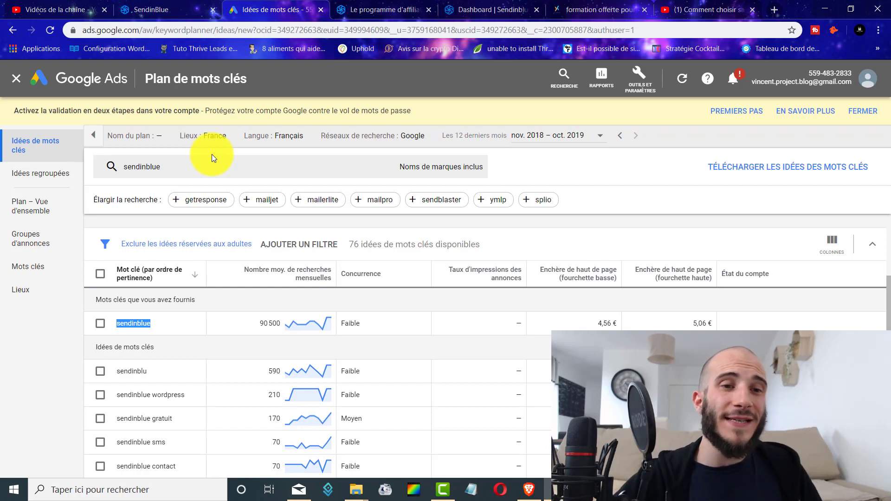
click(129, 324)
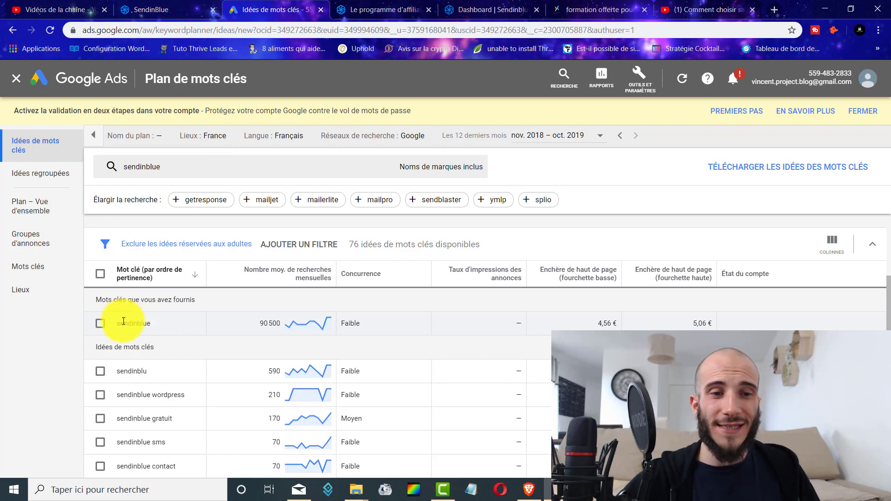
drag(125, 324, 263, 326)
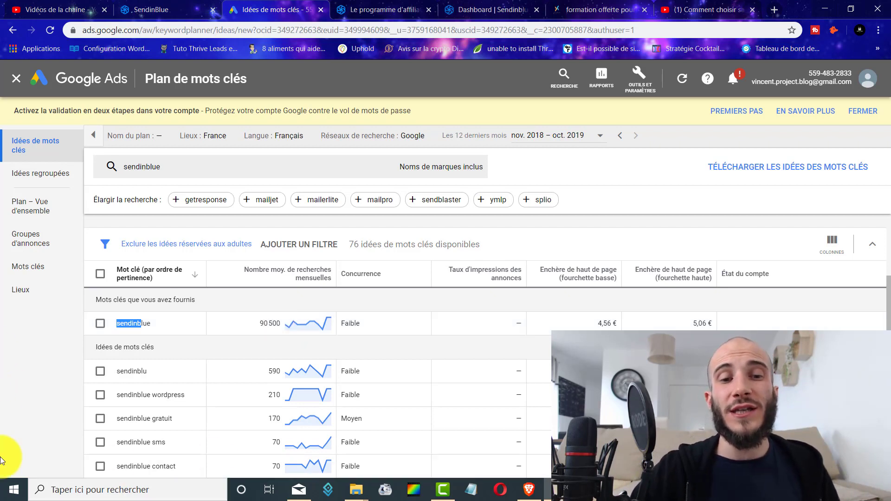
click(259, 323)
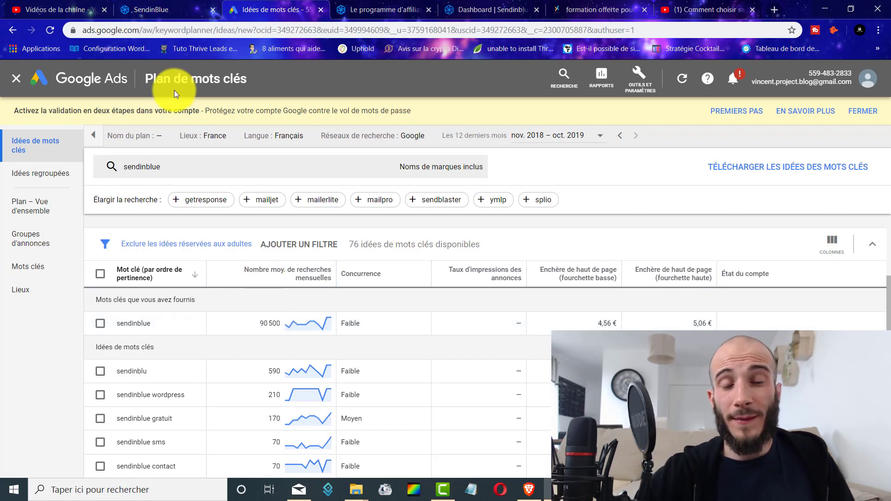
Review the affiliate dashboard again alongside the Sendinblue affiliate programme page.
click(388, 7)
click(484, 9)
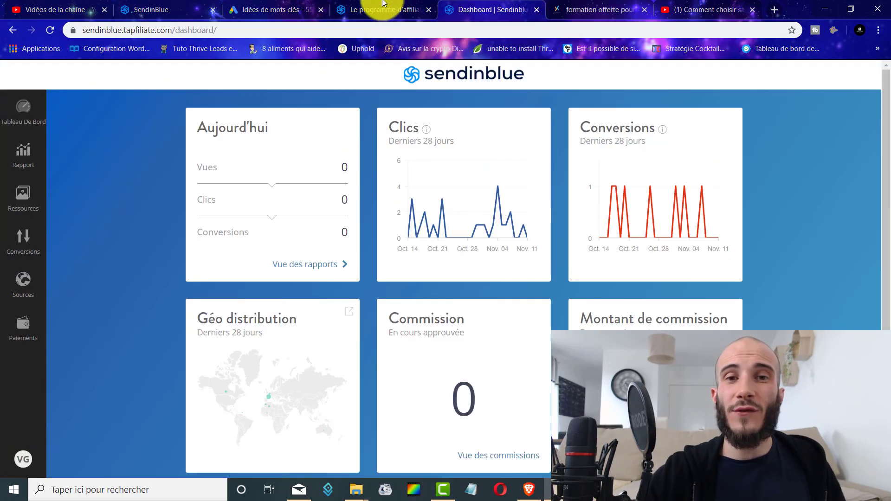
click(377, 10)
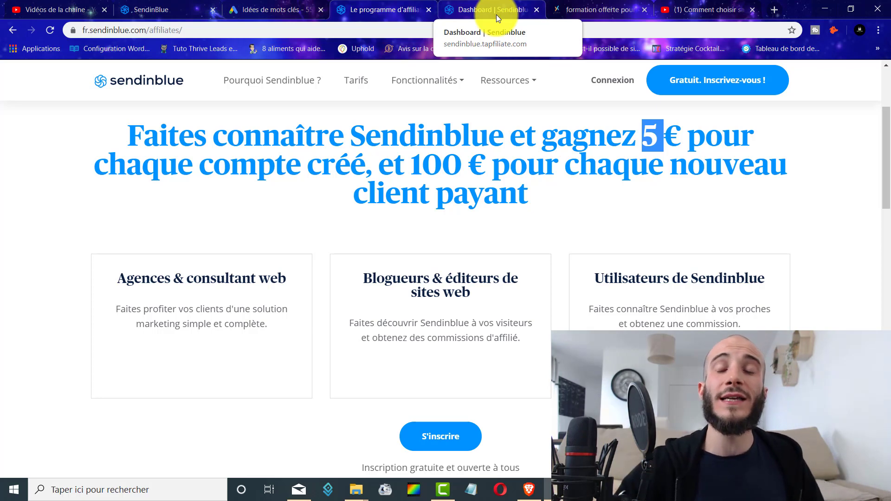
click(483, 5)
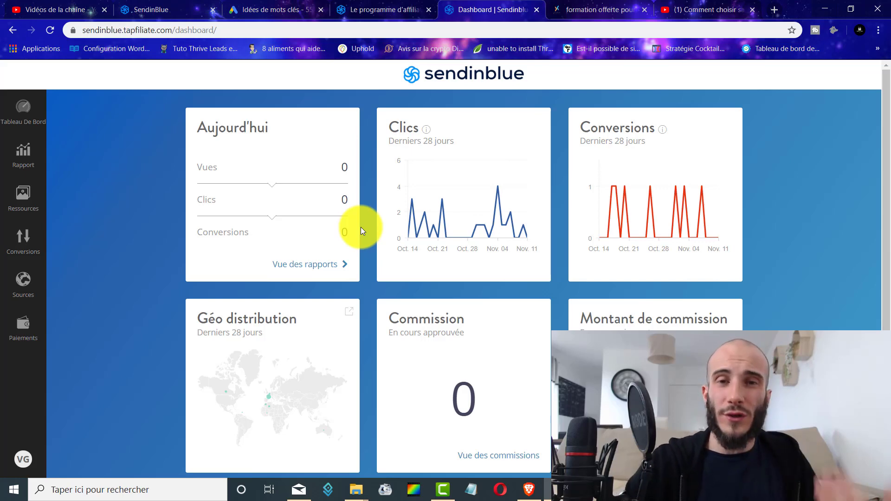
click(384, 5)
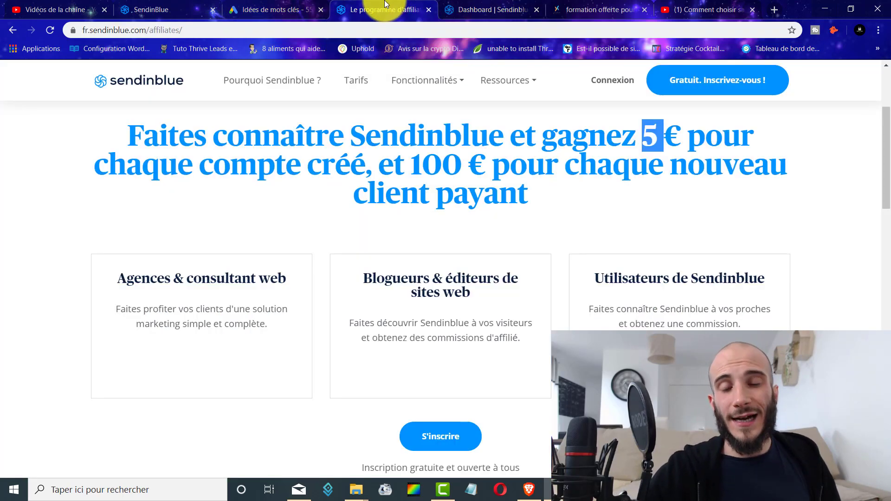